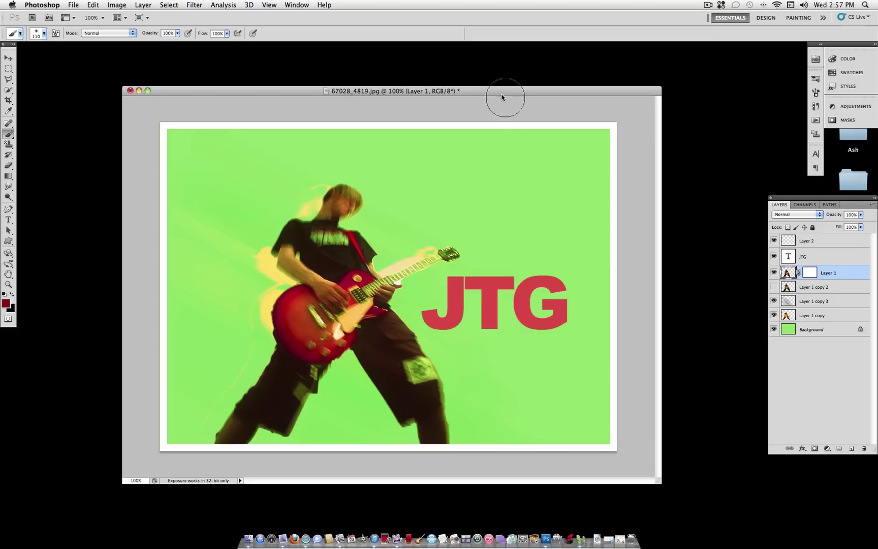
Step: Nudge the finished JTG poster's window up slightly and bring up the File menu
drag(490, 92, 494, 81)
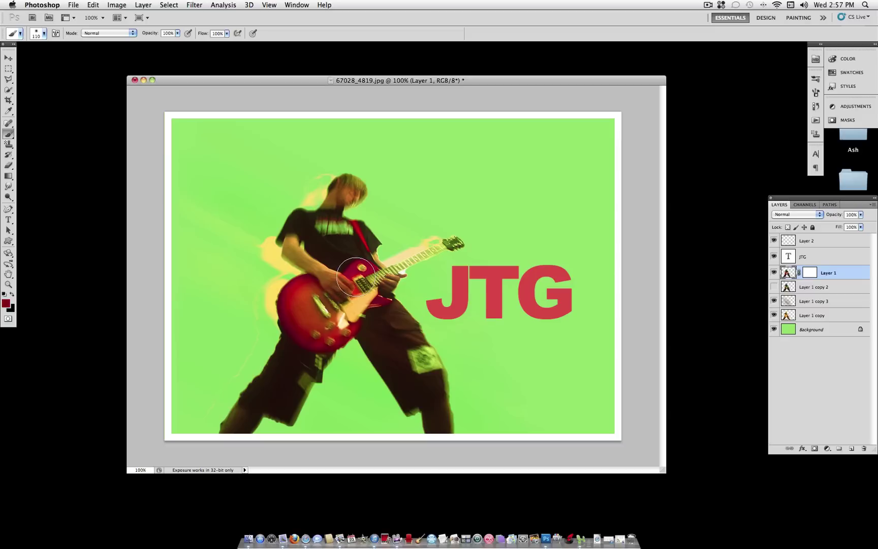
click(76, 5)
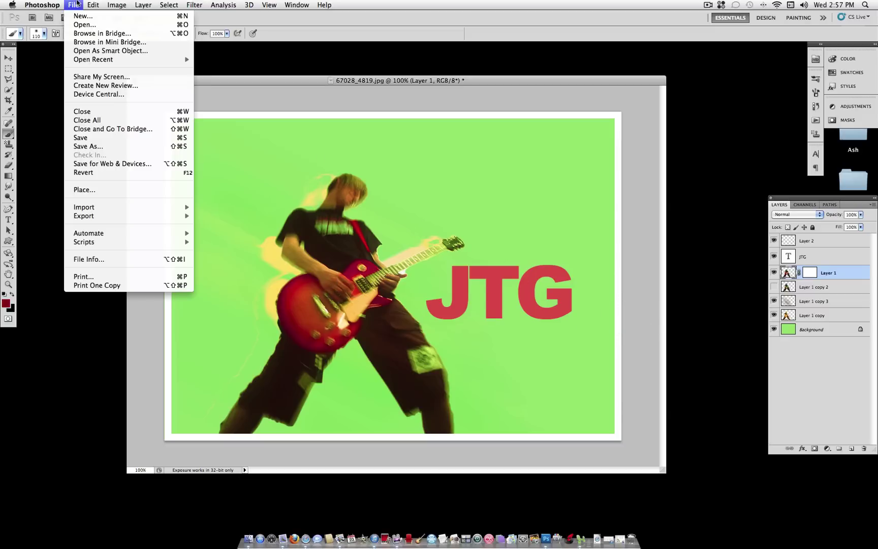
Step: Revert to the original single-layer guitarist photo 67028_4819.jpg and scroll around it
click(125, 173)
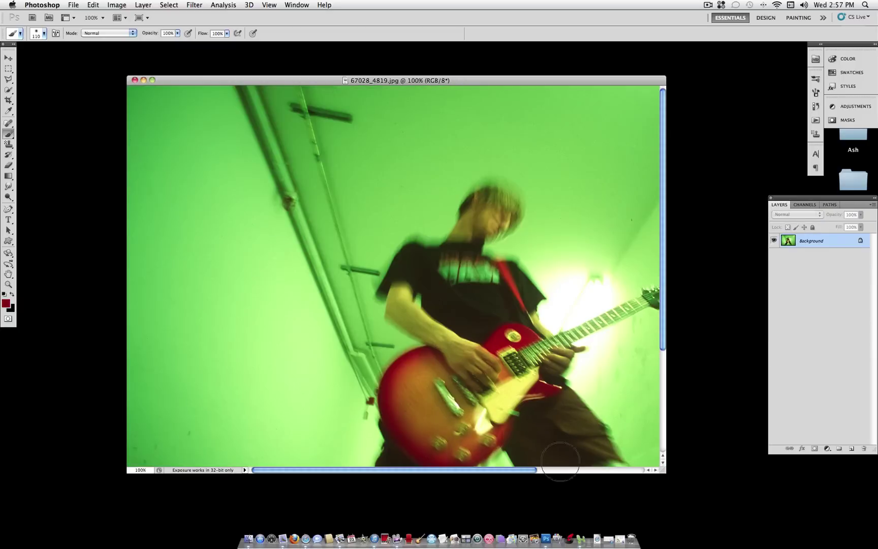
scroll(411, 297, down, 5)
scroll(411, 296, right, 5)
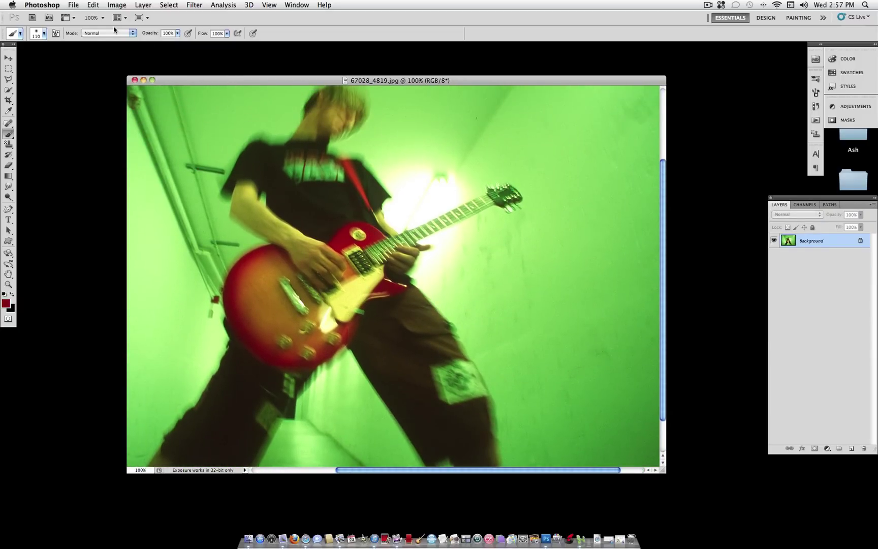
scroll(481, 282, up, 1)
scroll(480, 282, left, 1)
scroll(484, 280, down, 4)
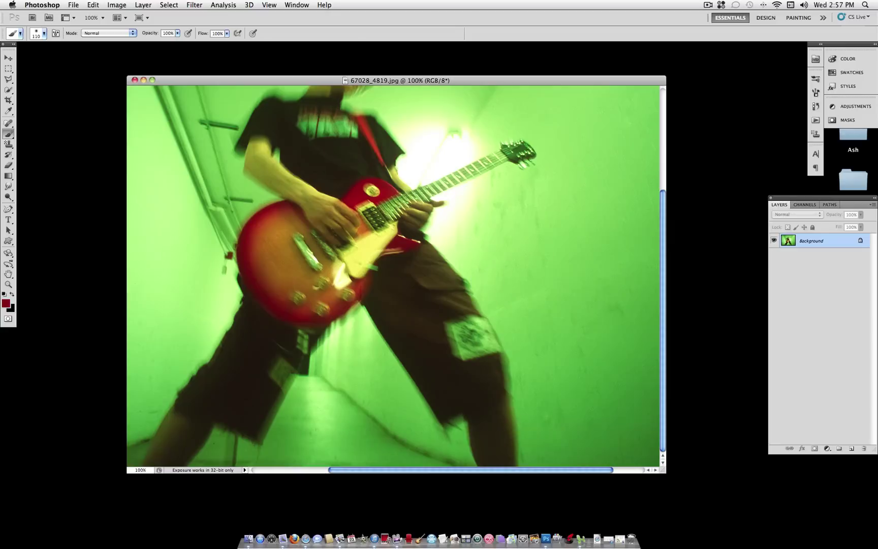
scroll(484, 425, up, 2)
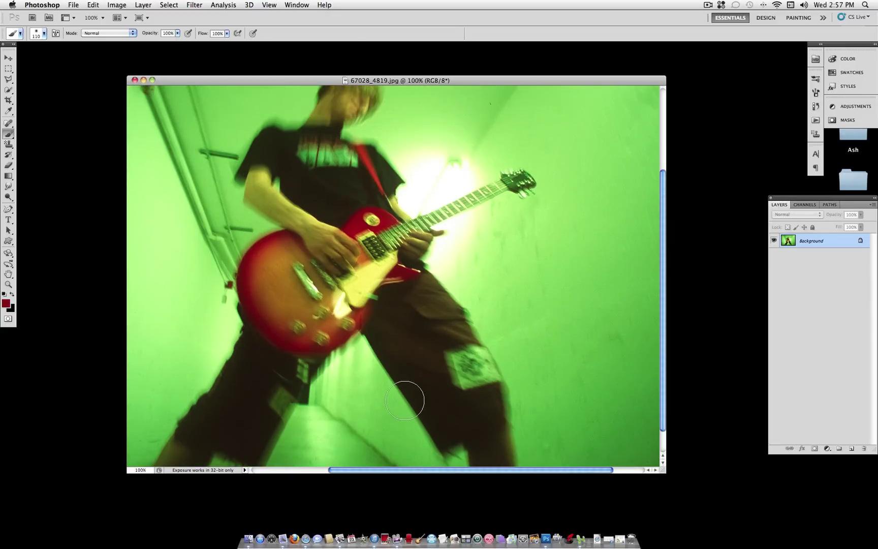
scroll(447, 414, up, 2)
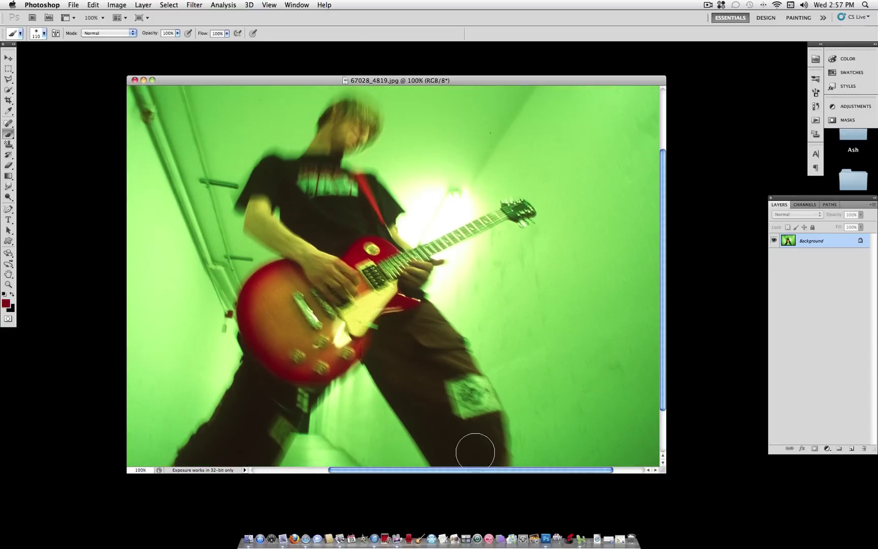
scroll(480, 447, down, 4)
scroll(486, 449, up, 4)
scroll(353, 359, right, 1)
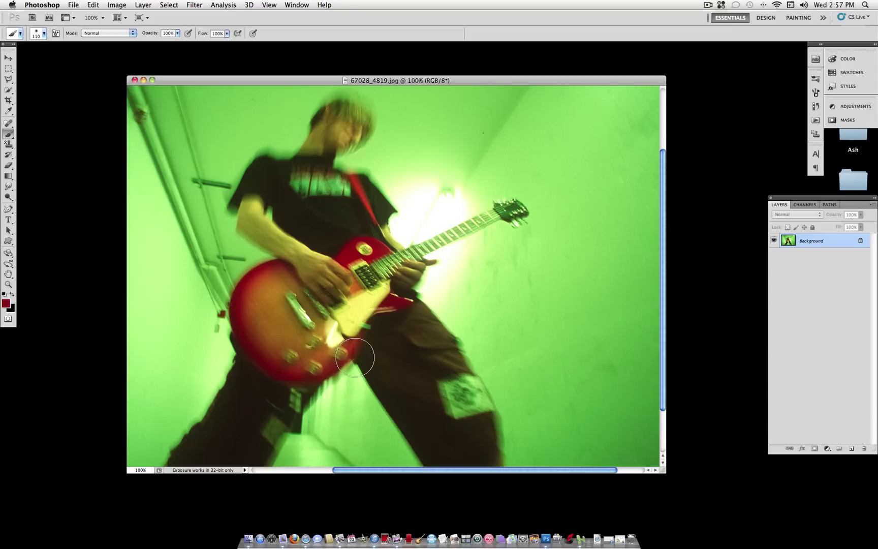
click(118, 4)
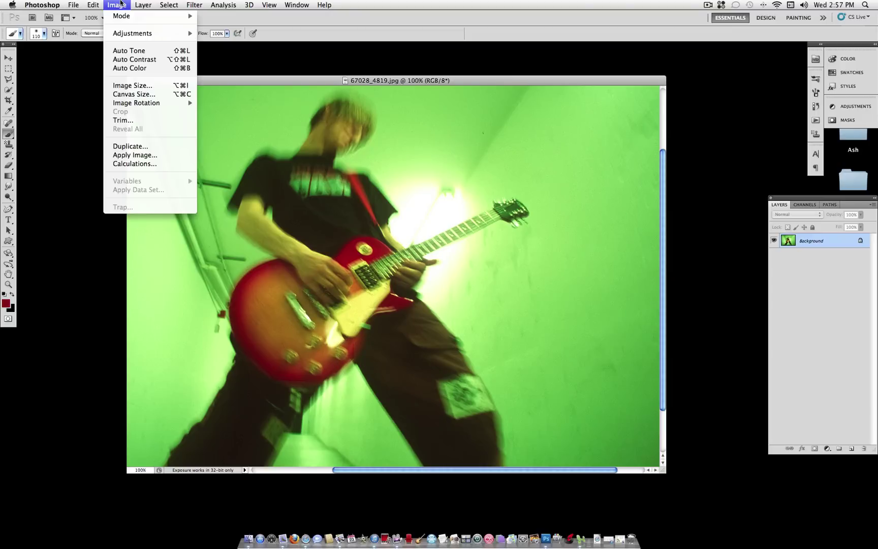
Step: Resample the photo to 1100 × 791 pixels and enlarge its window to show the whole image
click(173, 85)
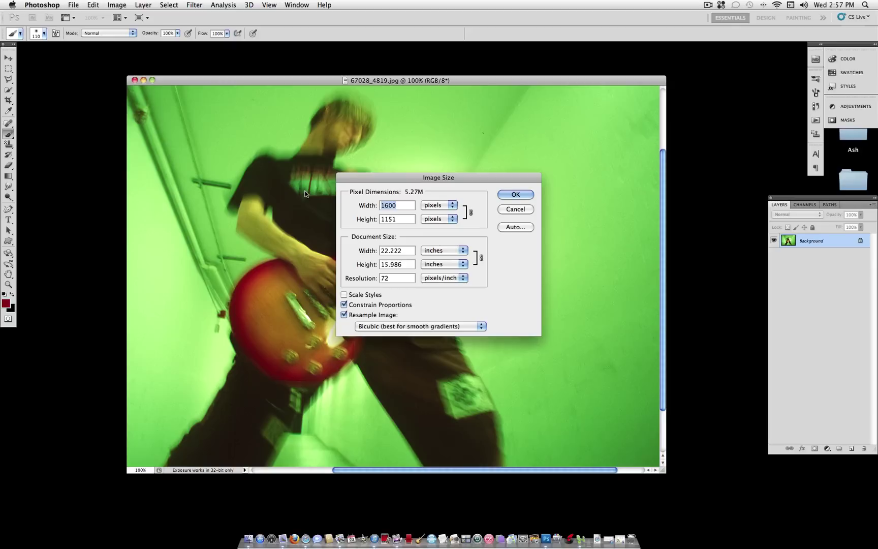
text(1100)
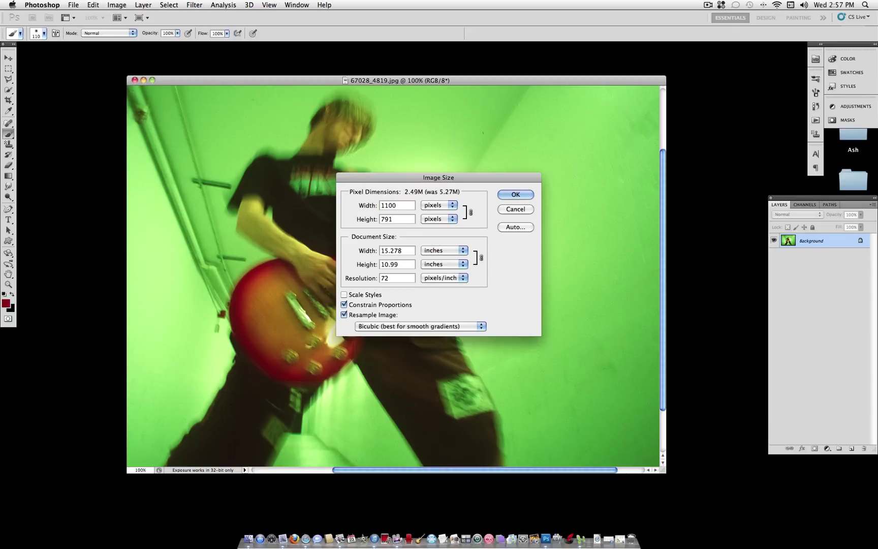
key(Return)
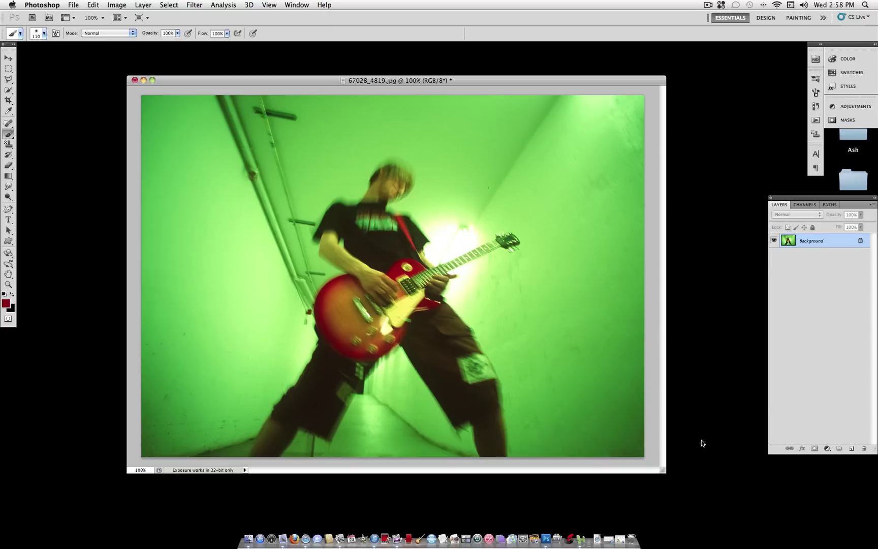
drag(663, 471, 773, 531)
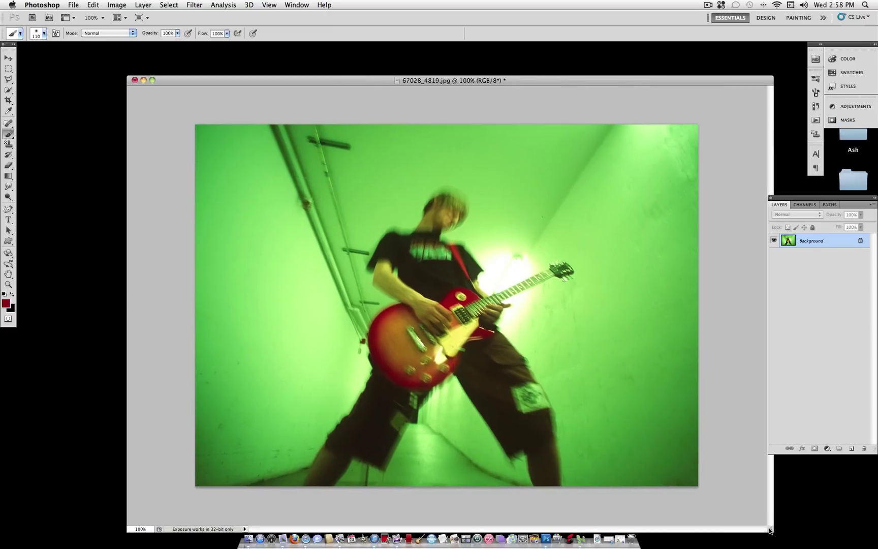
drag(479, 81, 433, 57)
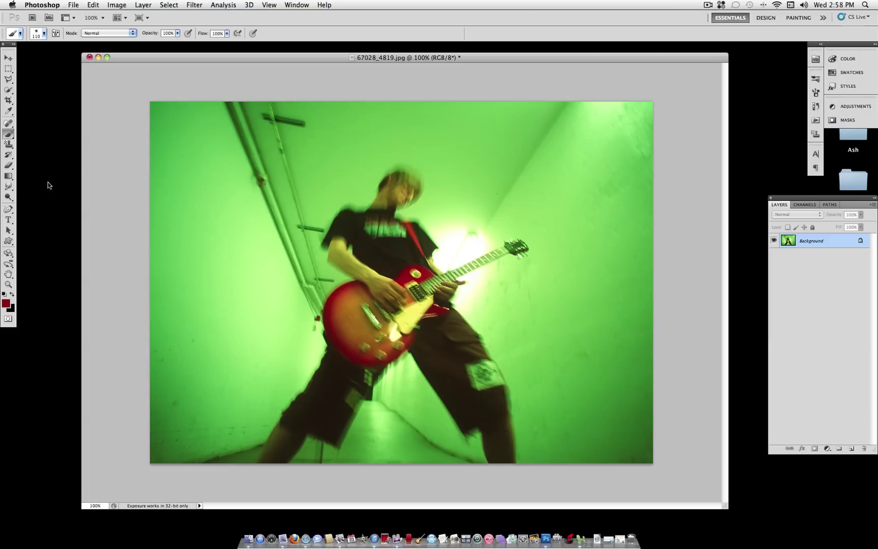
Step: Try the Magic Wand, then settle on the Quick Selection tool
click(9, 213)
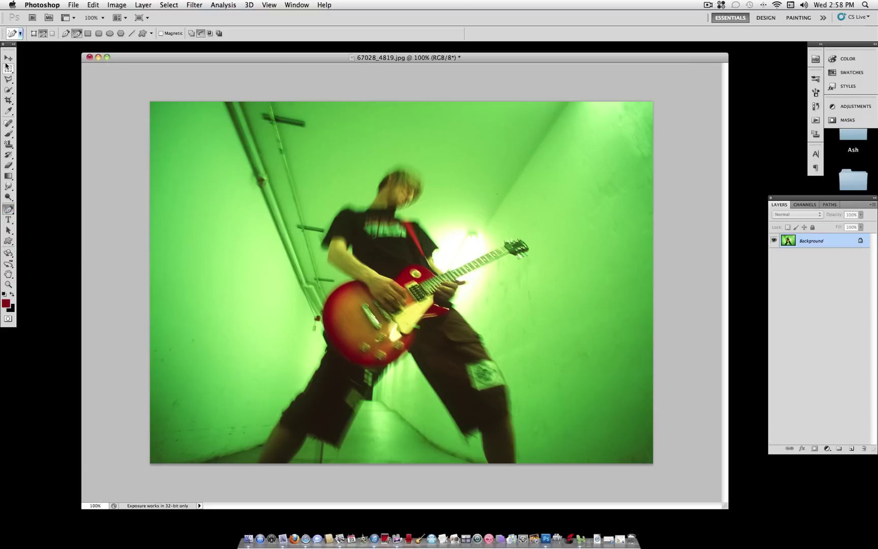
click(9, 91)
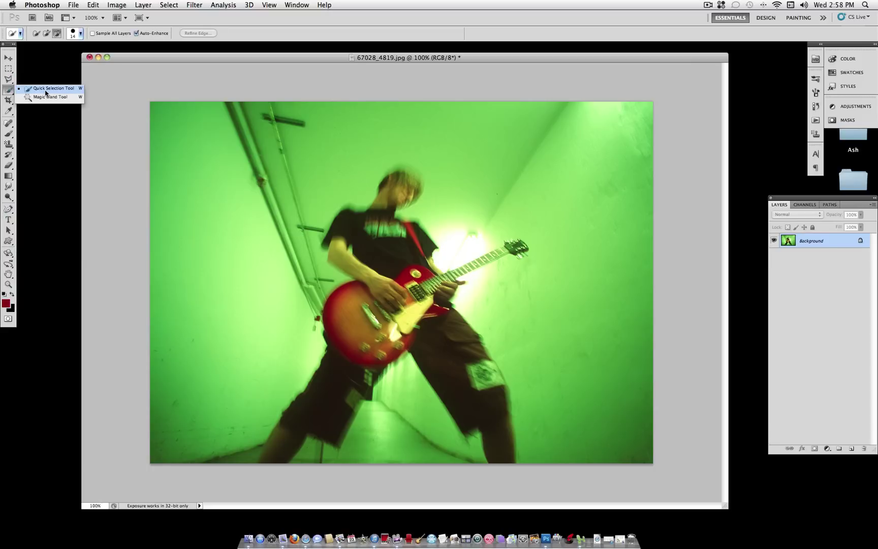
click(45, 89)
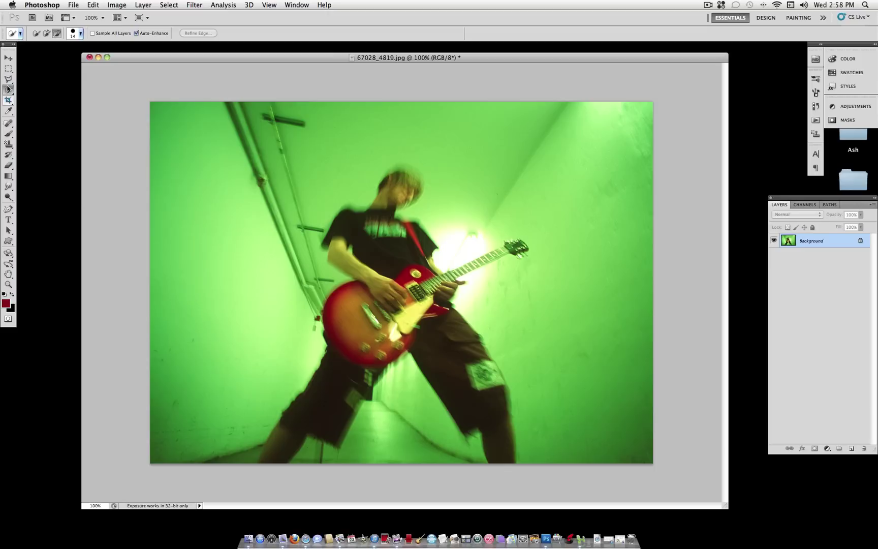
click(8, 92)
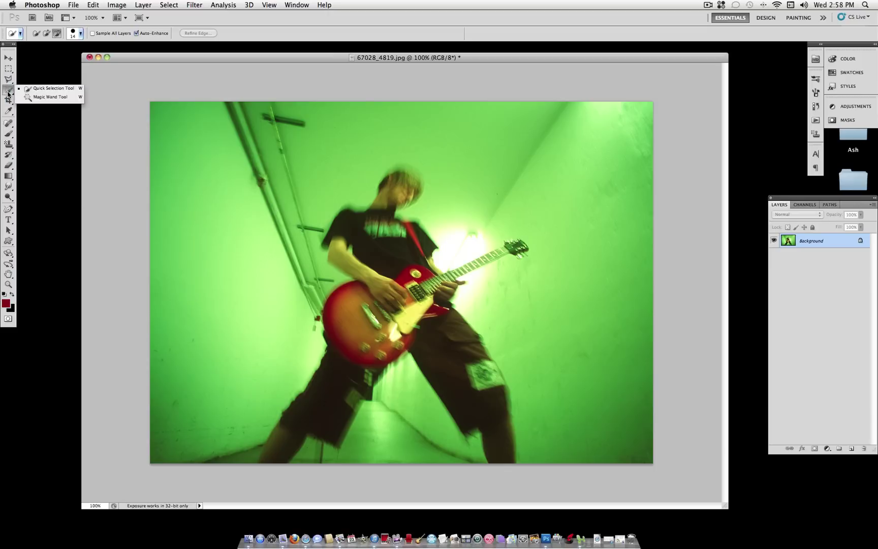
click(31, 96)
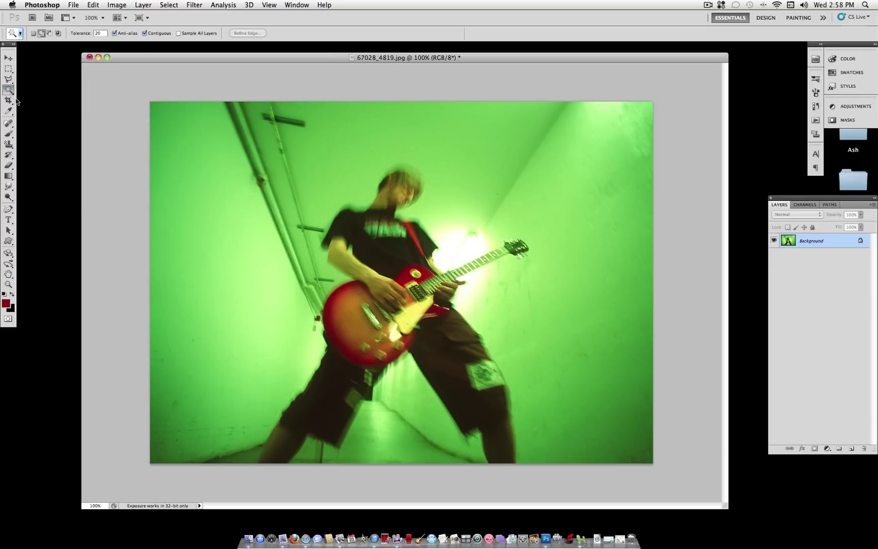
click(8, 93)
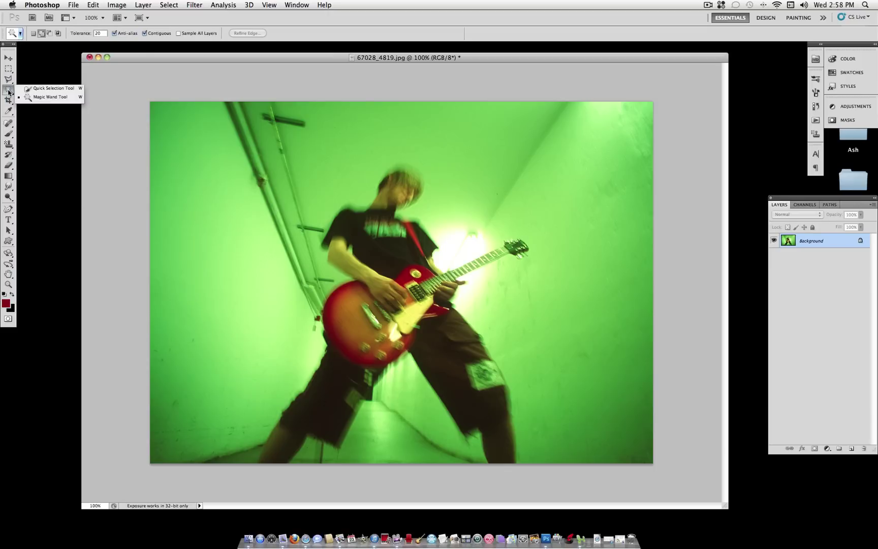
click(36, 89)
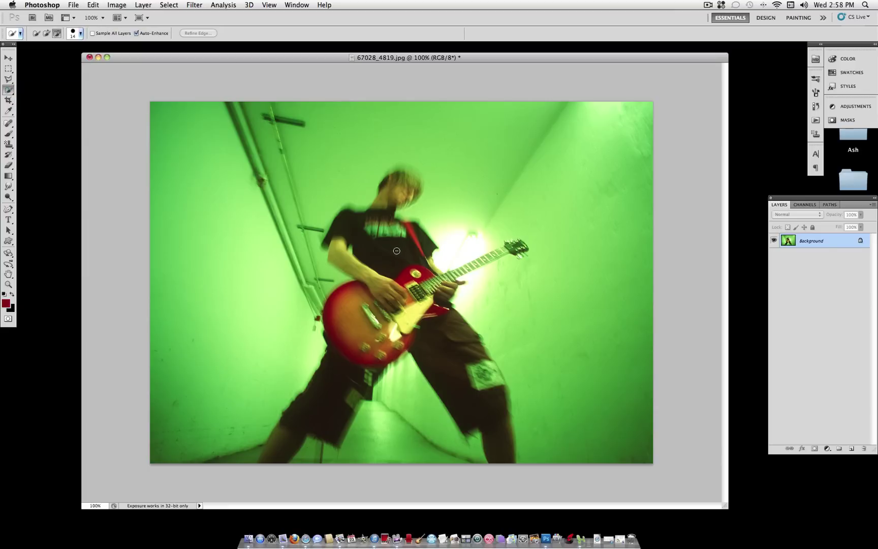
Step: Check the 14 px selection brush and set the mode to Add to selection
click(82, 34)
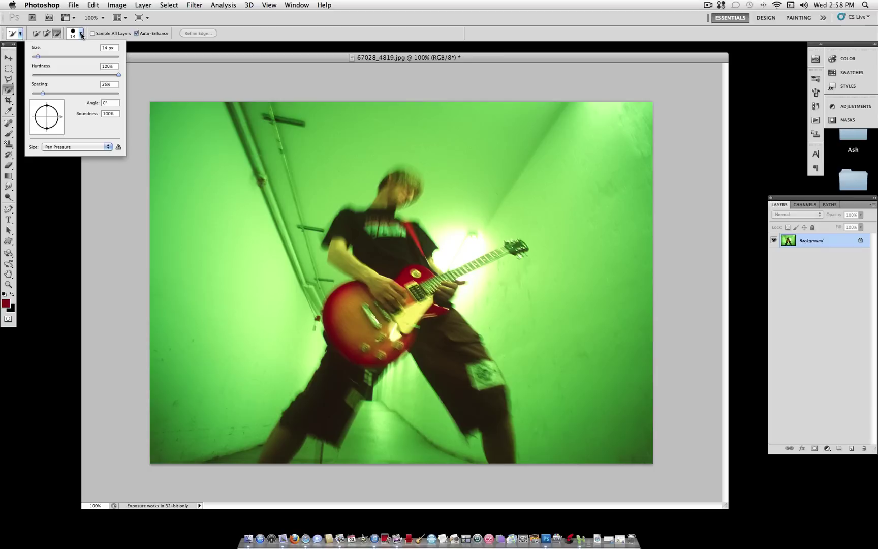
click(81, 34)
click(36, 34)
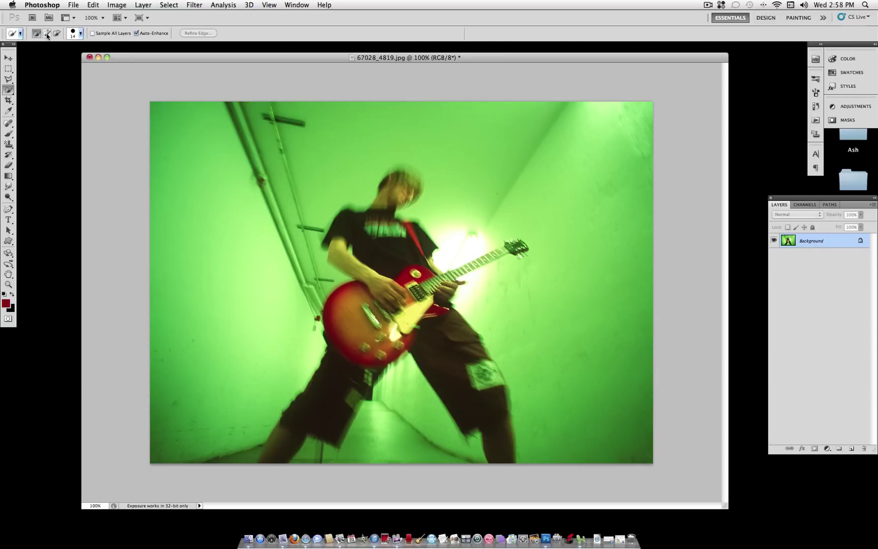
click(46, 34)
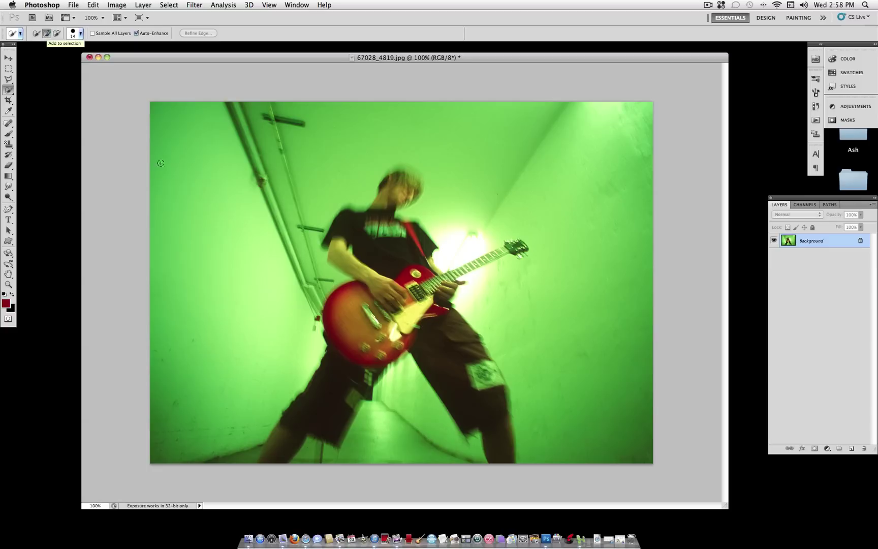
Step: Paint over the guitarist's head, torso and guitar, then subtract the leg gap with a 9 px brush
mouse_move(381, 266)
mouse_down()
mouse_move(382, 201)
mouse_move(406, 178)
mouse_up()
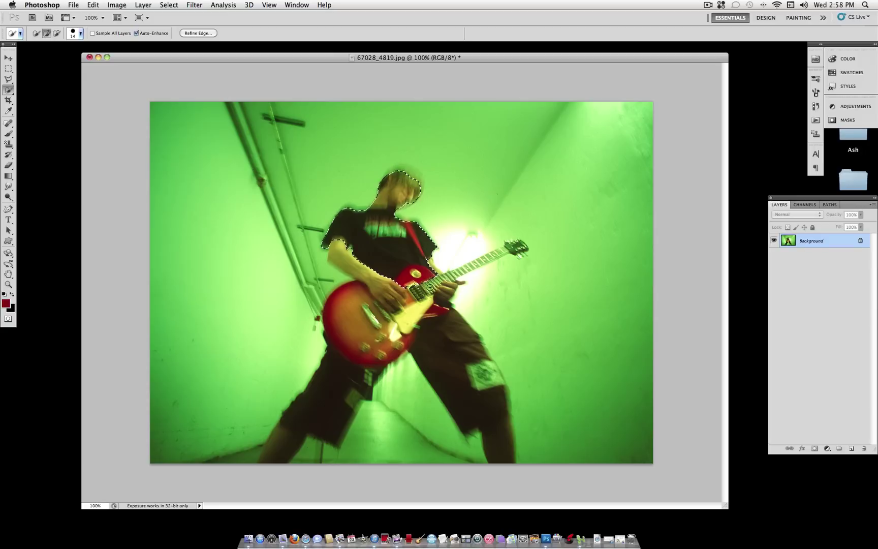
mouse_move(378, 274)
mouse_down()
mouse_move(391, 309)
mouse_move(358, 272)
mouse_move(386, 315)
mouse_move(343, 328)
mouse_move(400, 329)
mouse_move(386, 351)
mouse_move(406, 335)
mouse_move(366, 373)
mouse_move(445, 354)
mouse_move(490, 437)
mouse_move(489, 395)
mouse_move(422, 376)
mouse_move(361, 376)
mouse_move(321, 417)
mouse_up()
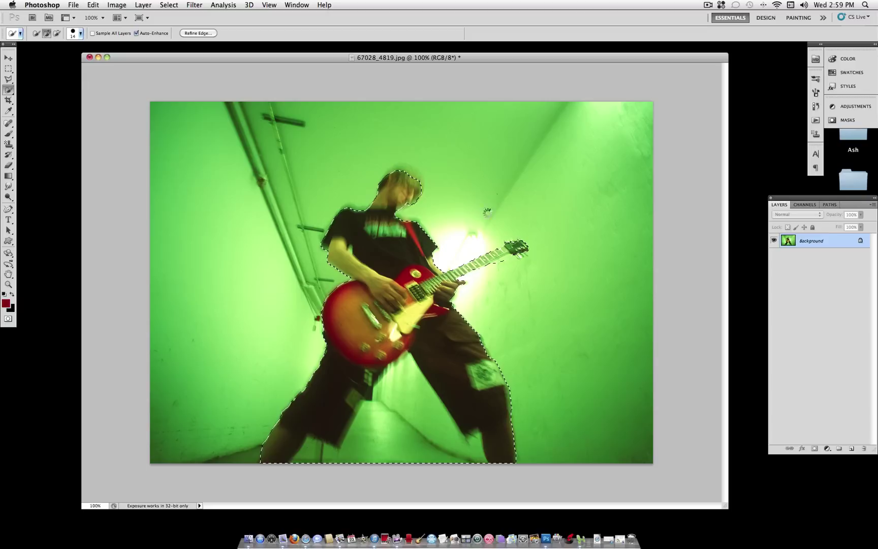
click(81, 34)
drag(41, 57, 35, 57)
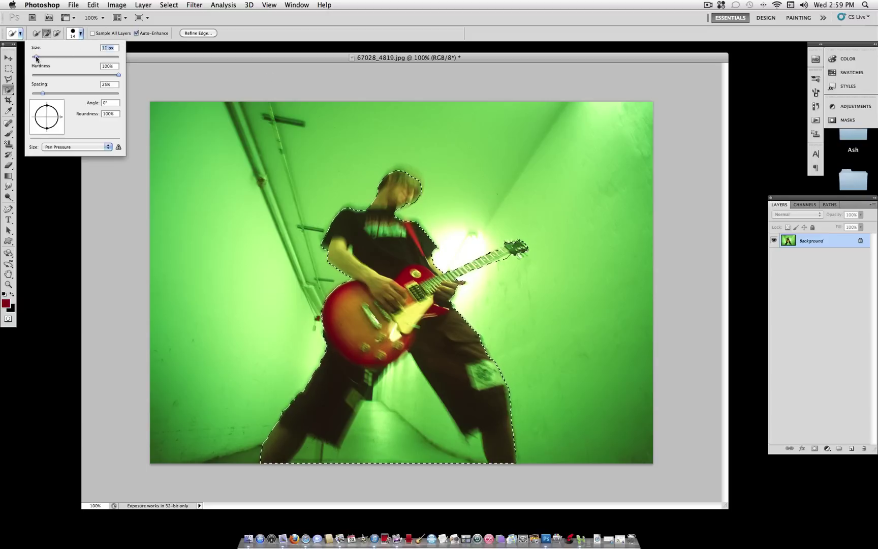
click(79, 34)
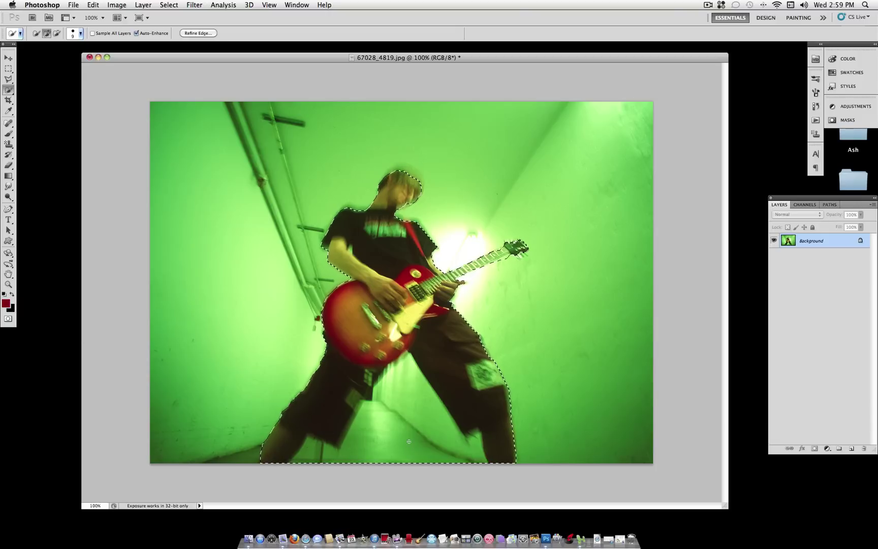
click(57, 33)
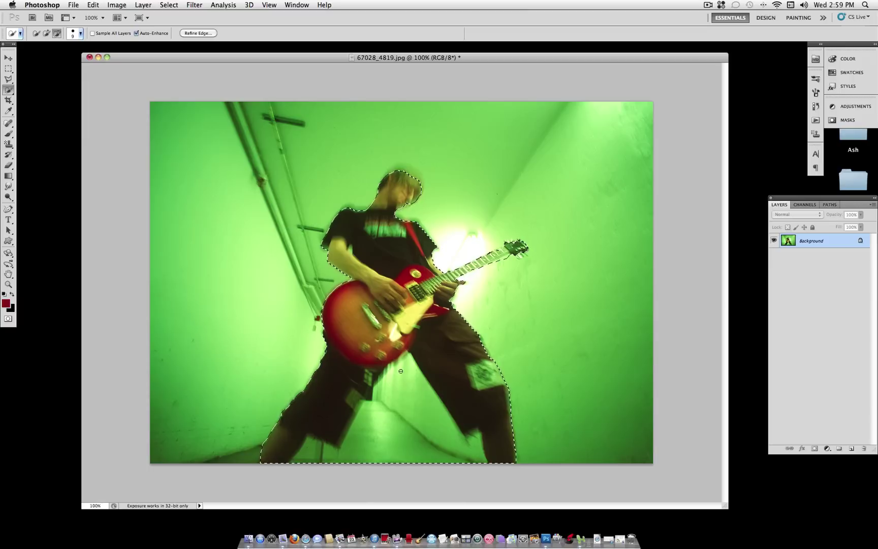
mouse_move(385, 413)
mouse_down()
mouse_move(369, 446)
mouse_move(389, 441)
mouse_move(309, 449)
mouse_up()
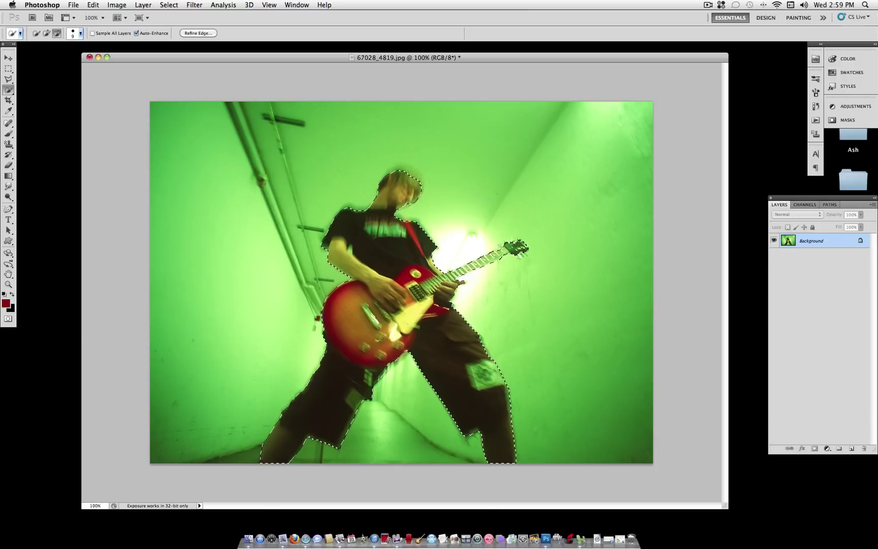
Step: In Refine Edge, set the radius to 2.9 px and refine the hair edge atop the head
click(198, 33)
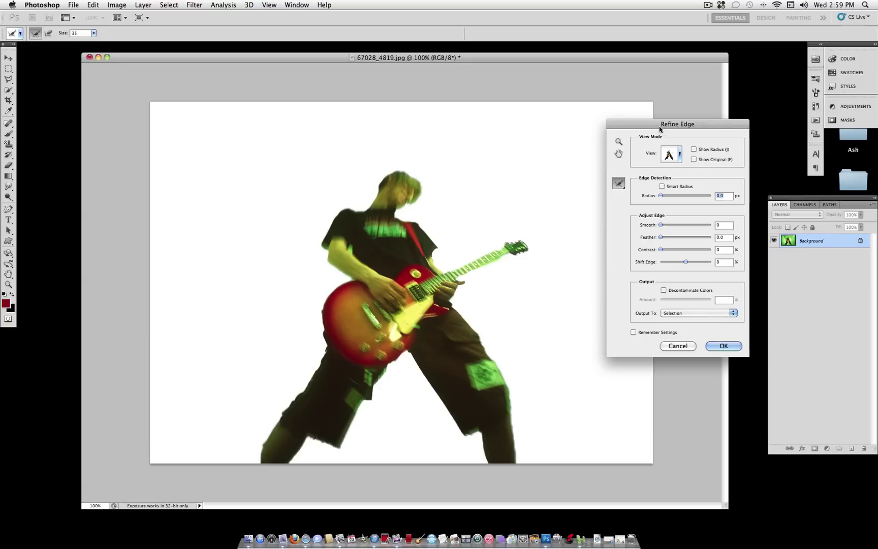
drag(660, 127, 612, 123)
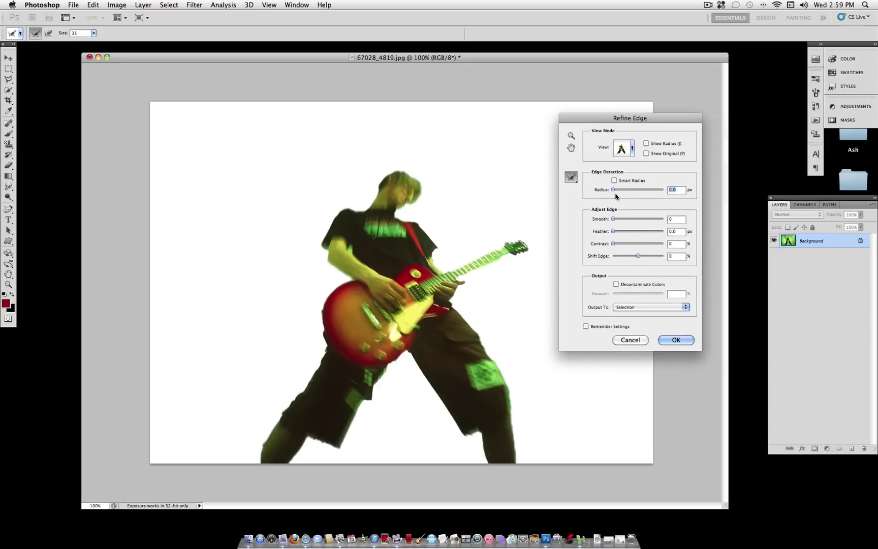
drag(613, 192, 620, 191)
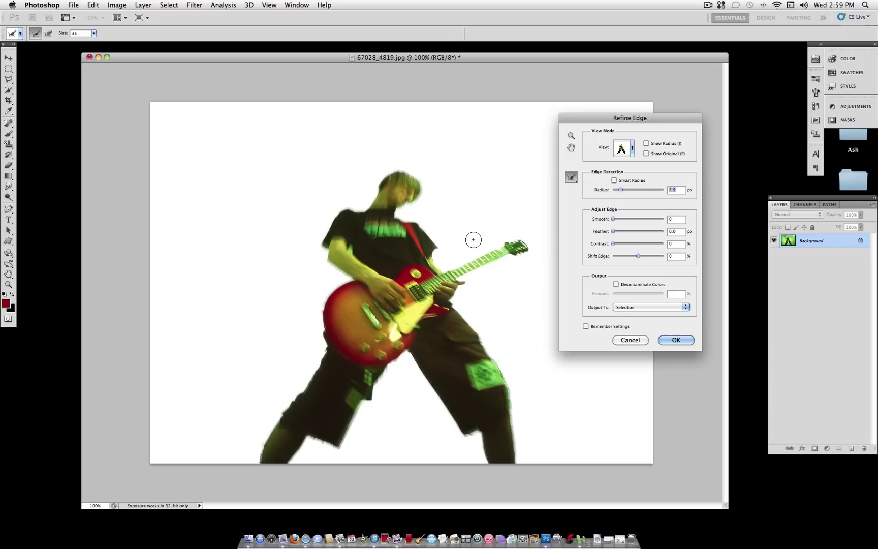
drag(416, 173, 399, 169)
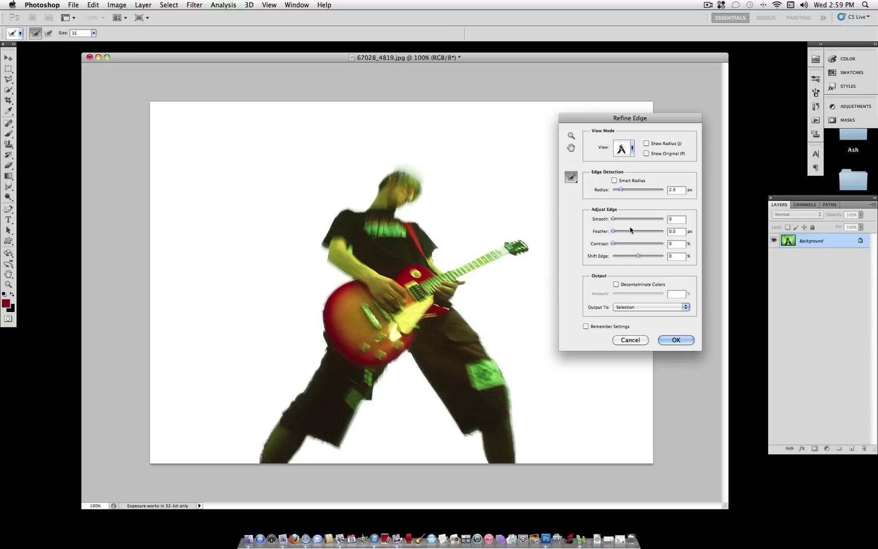
Step: Set smooth 12, feather 1.4 px, contrast 21% and shift edge +16%, then apply
click(617, 219)
drag(616, 219, 616, 222)
drag(616, 219, 624, 246)
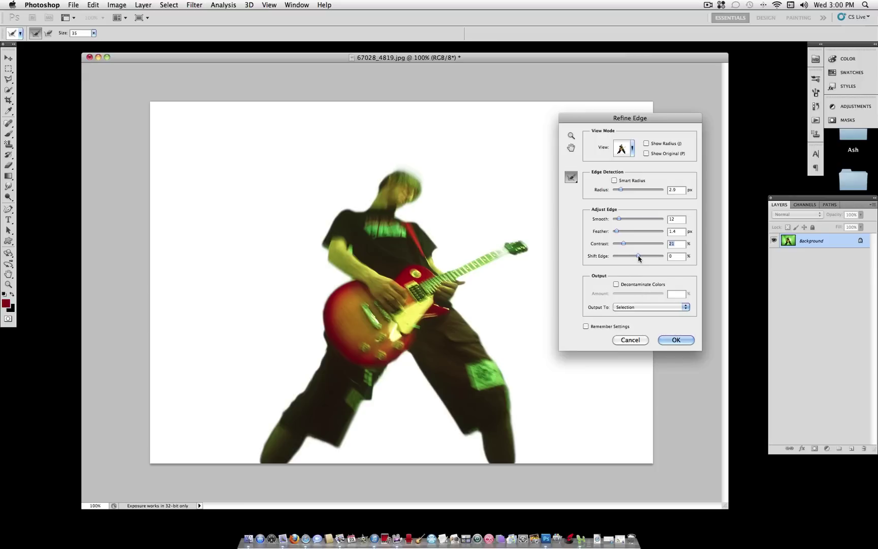
mouse_move(638, 257)
mouse_down()
mouse_move(602, 261)
mouse_move(659, 257)
mouse_move(639, 258)
mouse_up()
drag(640, 258, 643, 258)
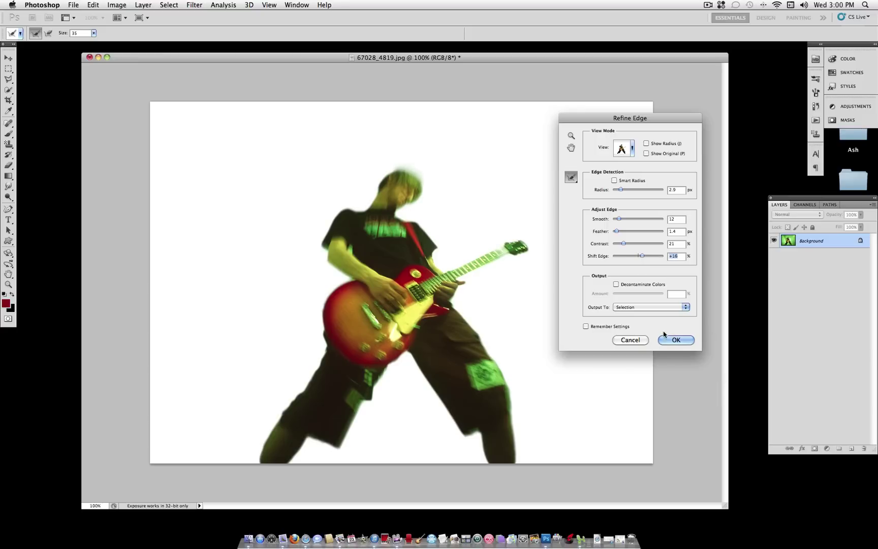
click(681, 340)
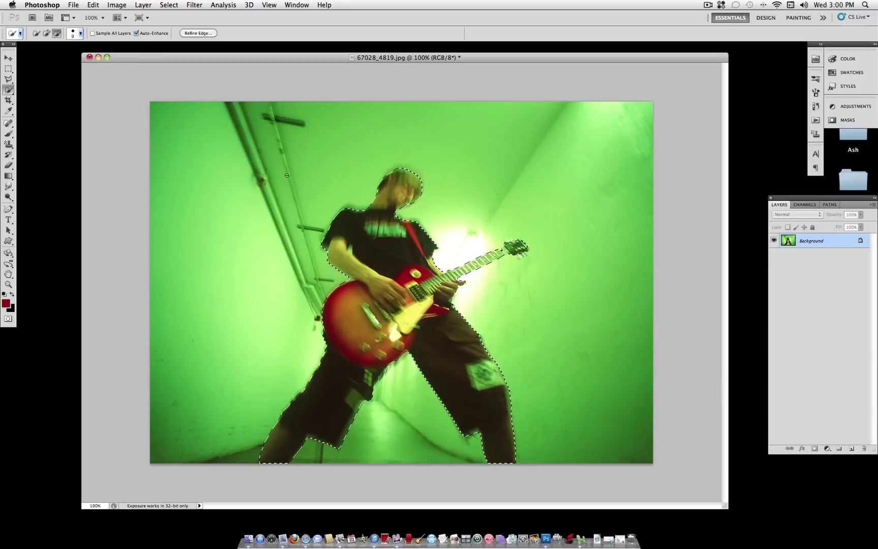
Step: Copy the selected guitarist onto a new Layer 1, undoing a trial move to keep it in place
right_click(390, 230)
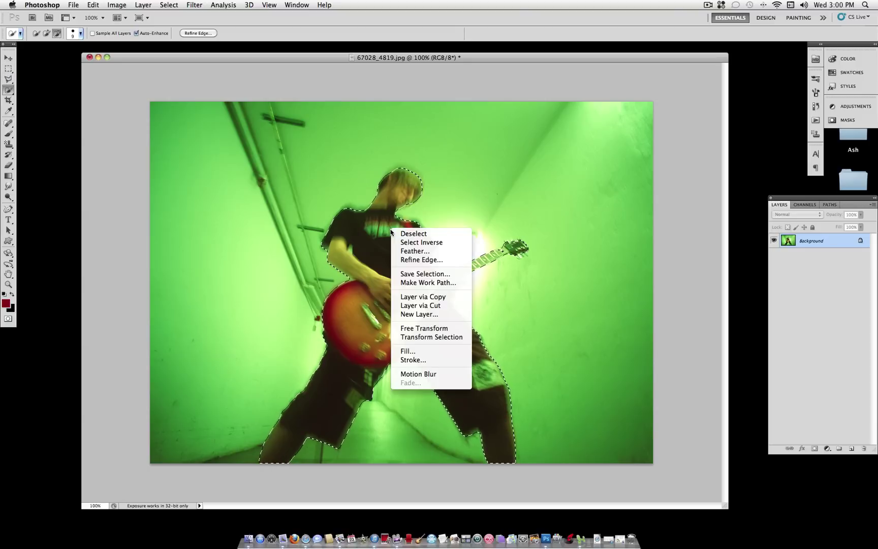
click(440, 301)
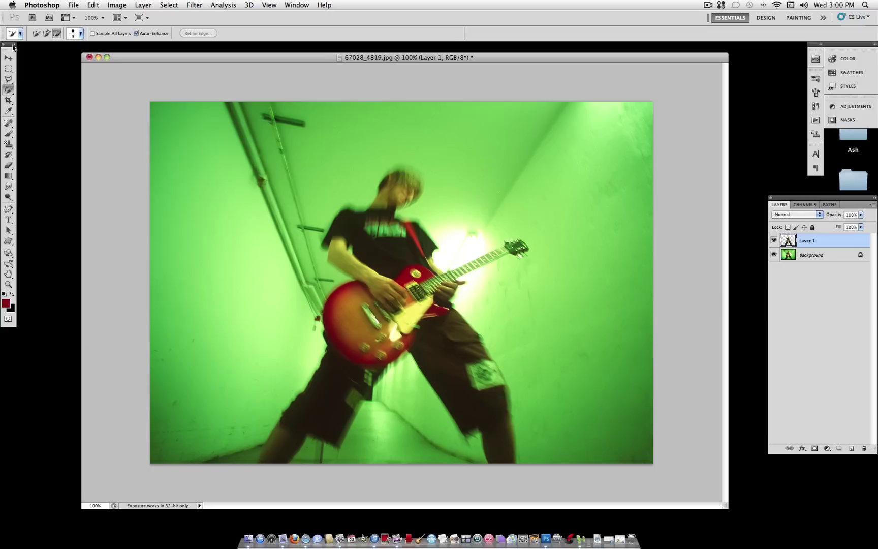
click(11, 61)
drag(546, 375, 527, 338)
key(ctrl+z)
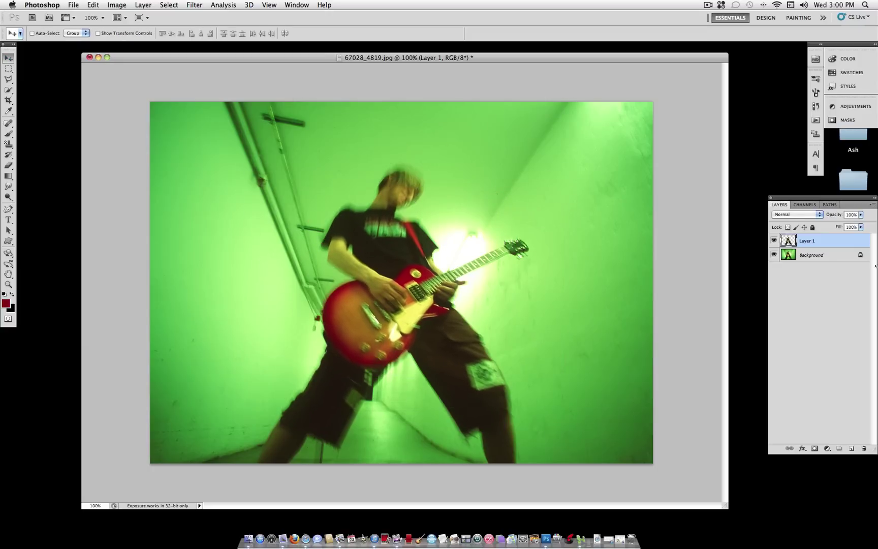
Step: Select the Background layer and bring up the Layer menu
click(810, 257)
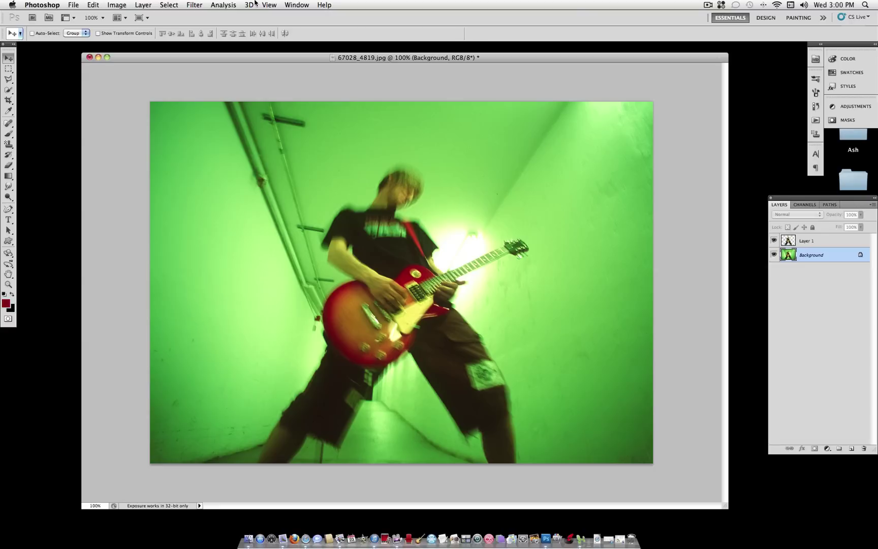
click(143, 4)
mouse_move(155, 17)
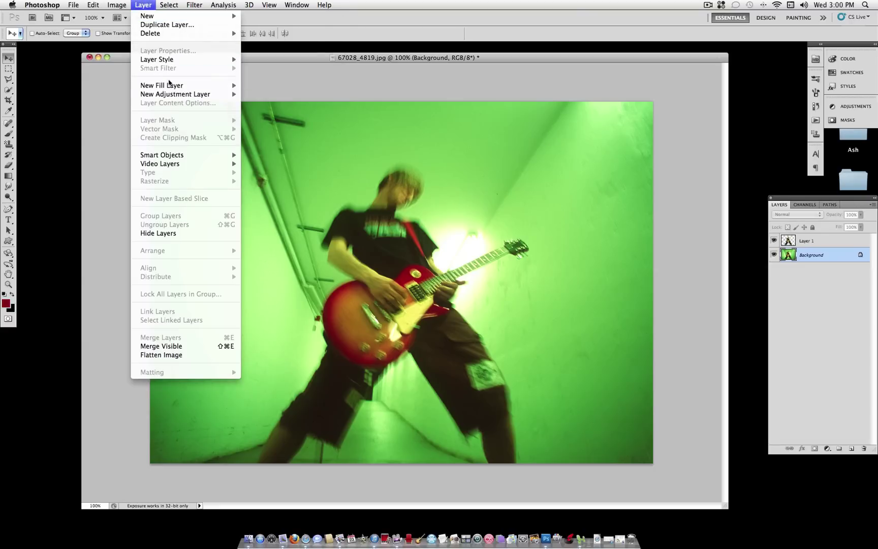
Step: Add a Solid Color fill layer in pale lime green bbe653 above the Background
mouse_move(171, 91)
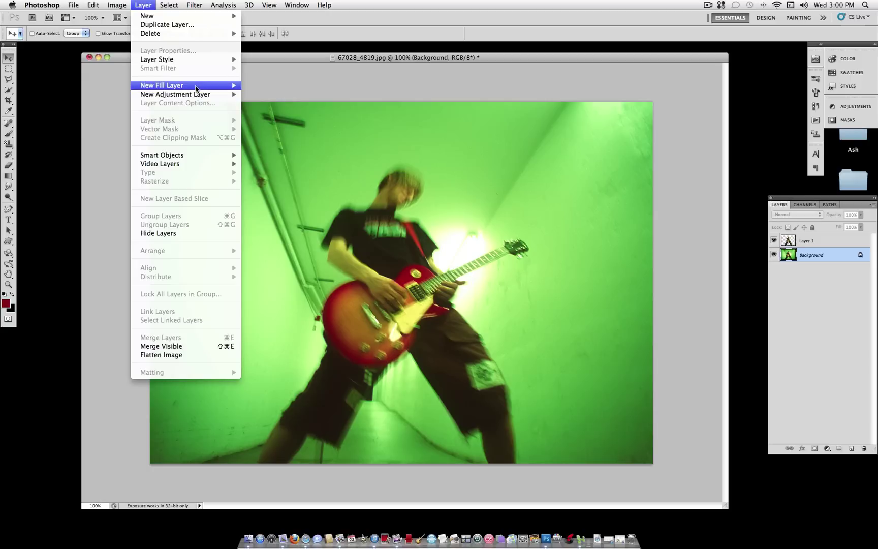
click(271, 86)
key(Return)
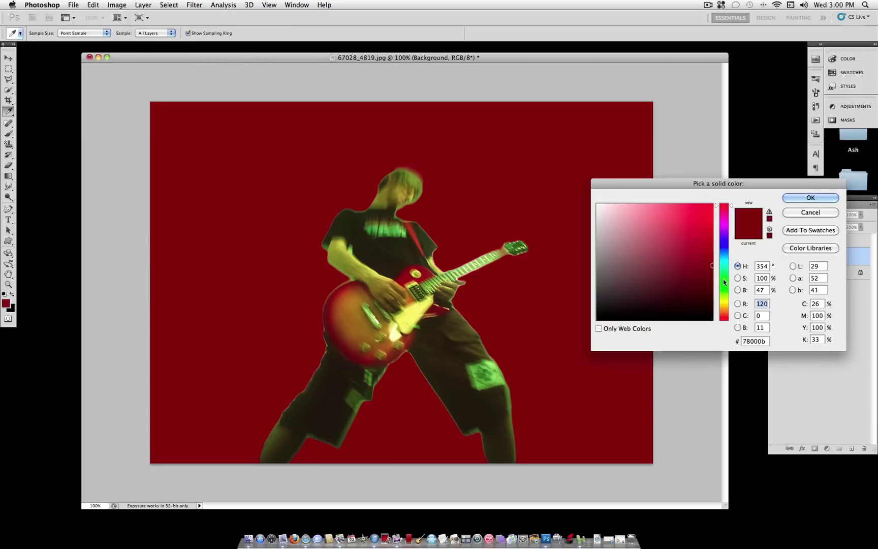
click(726, 297)
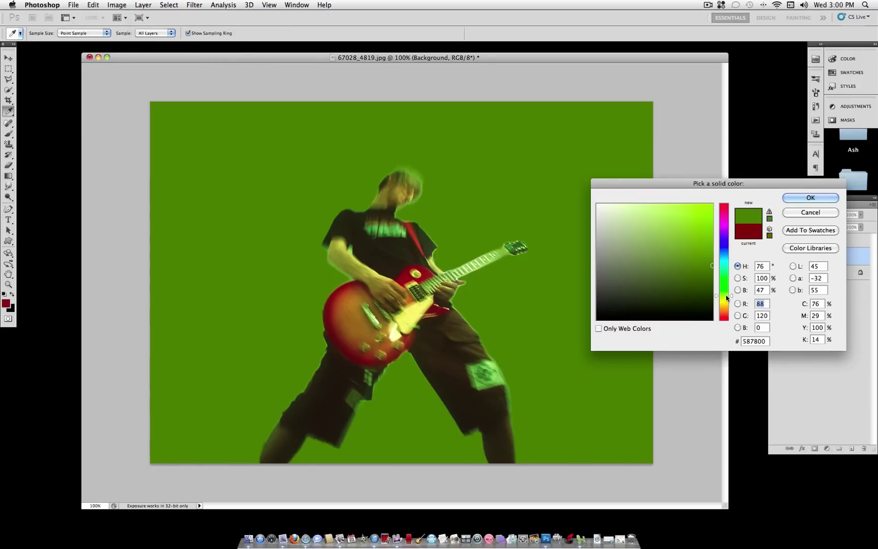
click(671, 208)
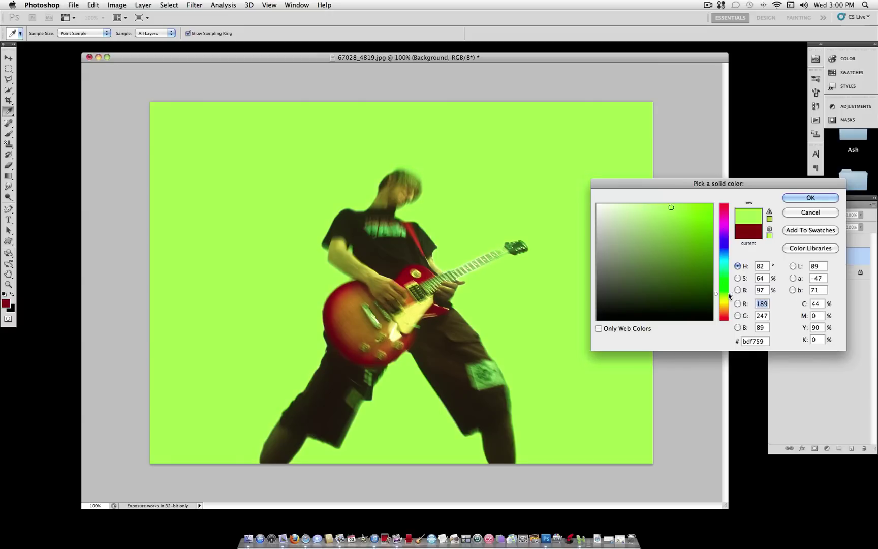
drag(728, 297, 731, 299)
drag(669, 214, 748, 178)
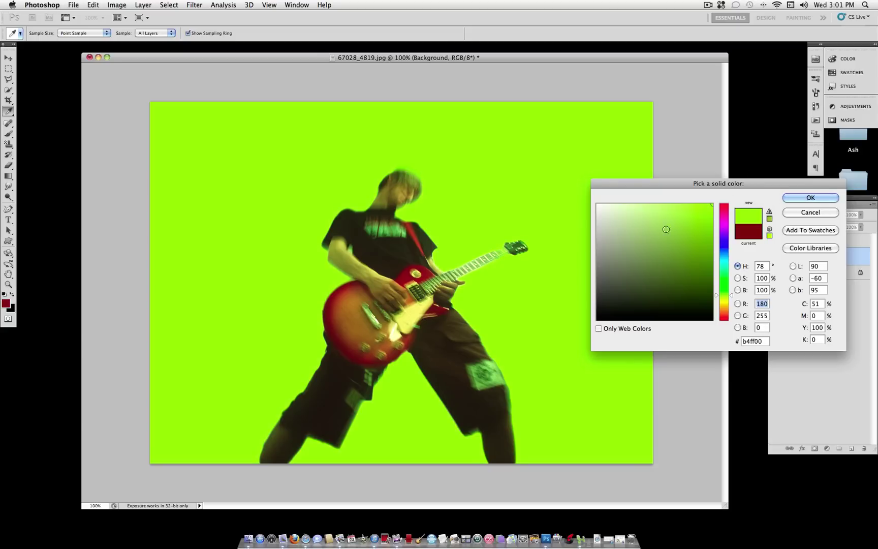
click(642, 274)
drag(672, 220, 671, 215)
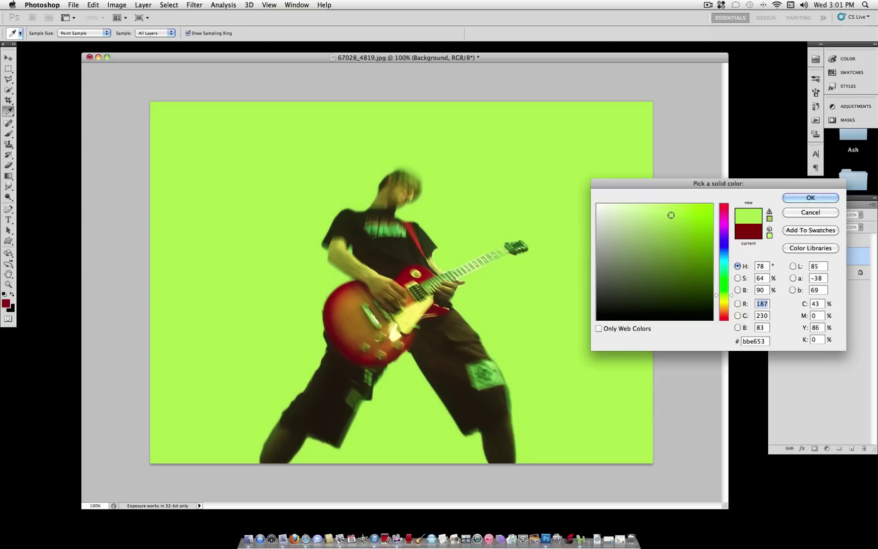
click(810, 198)
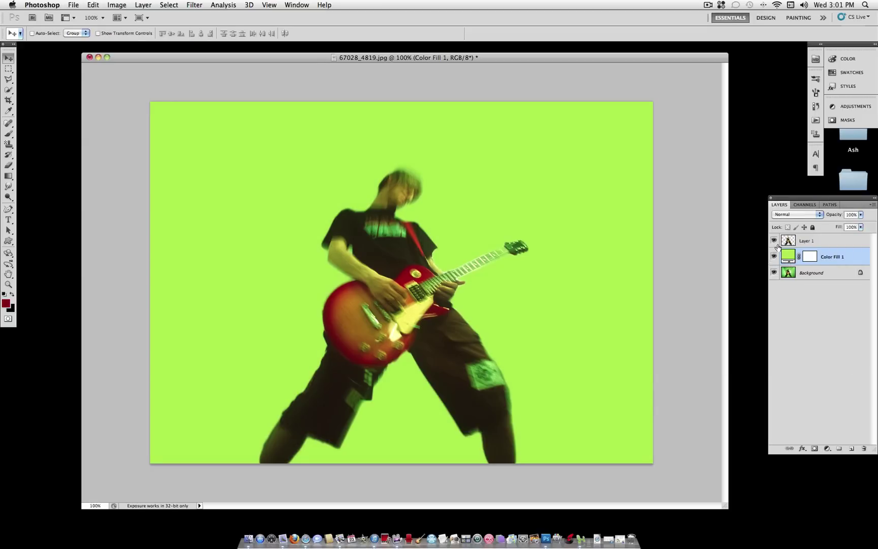
Step: Select Layer 1, shift the guitarist left and scale him down to about 97.6%
click(823, 243)
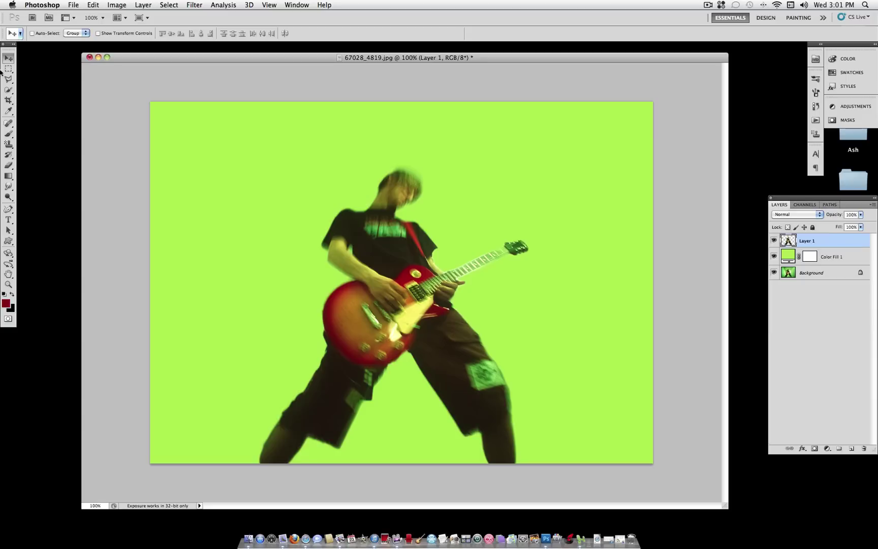
drag(385, 287, 347, 290)
key(super+t)
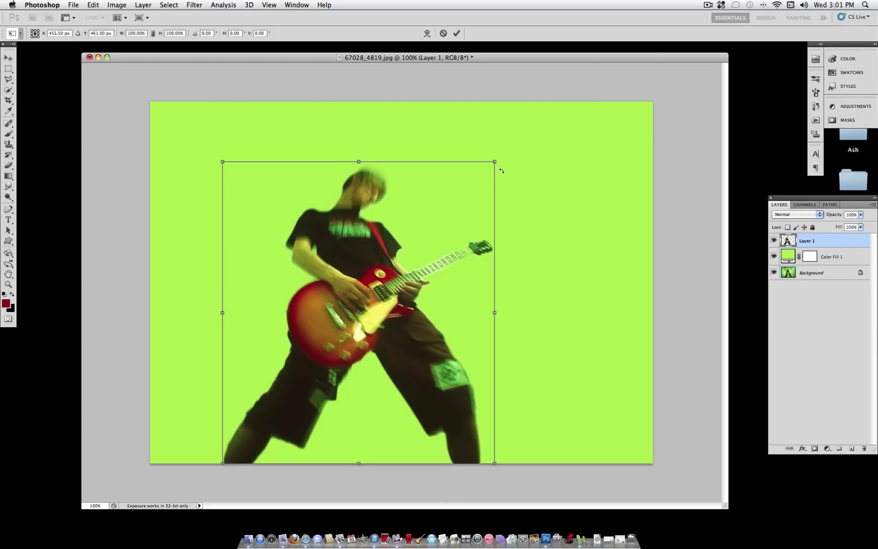
drag(492, 163, 485, 168)
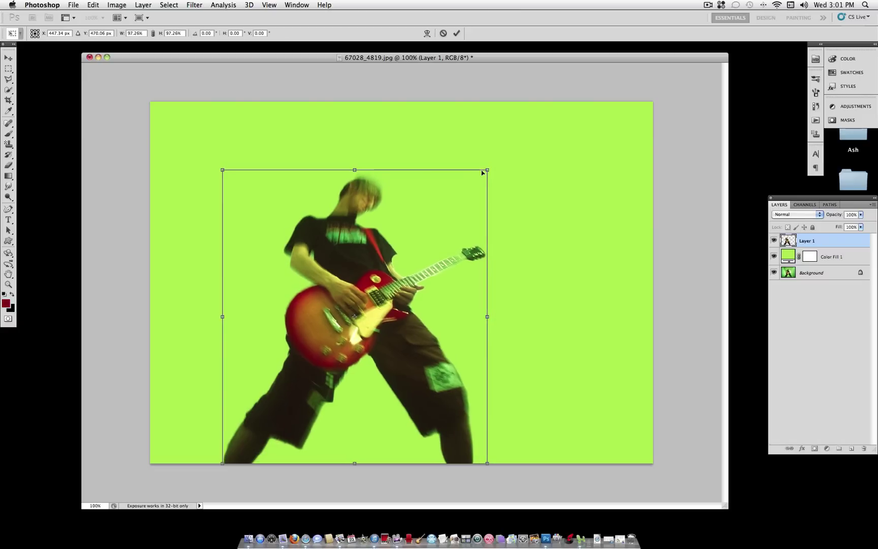
key(Return)
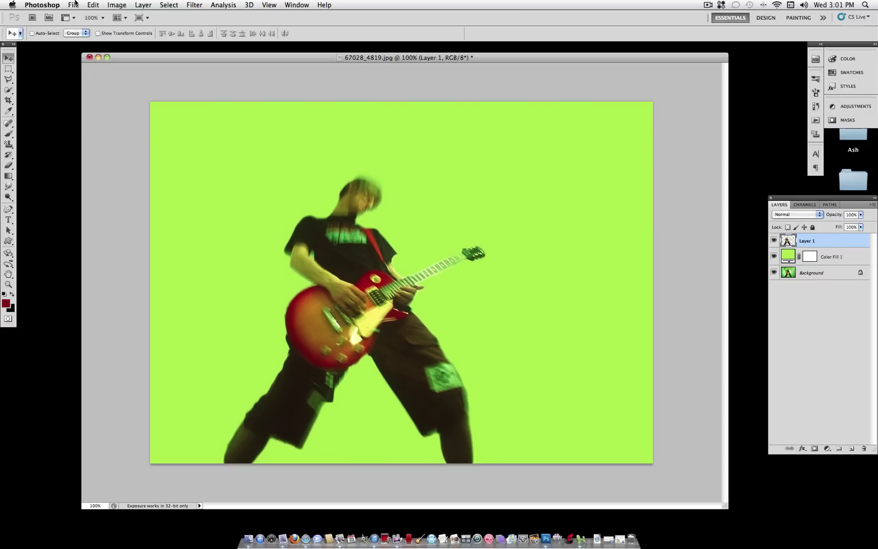
Step: Rescale the guitarist to 98.8% and nudge him a little further left
click(75, 5)
click(93, 4)
click(93, 5)
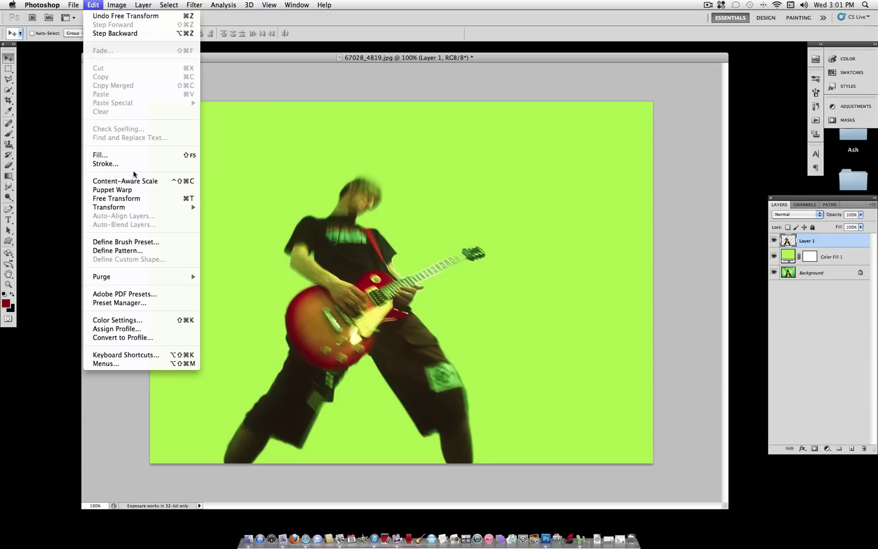
click(94, 5)
key(super+t)
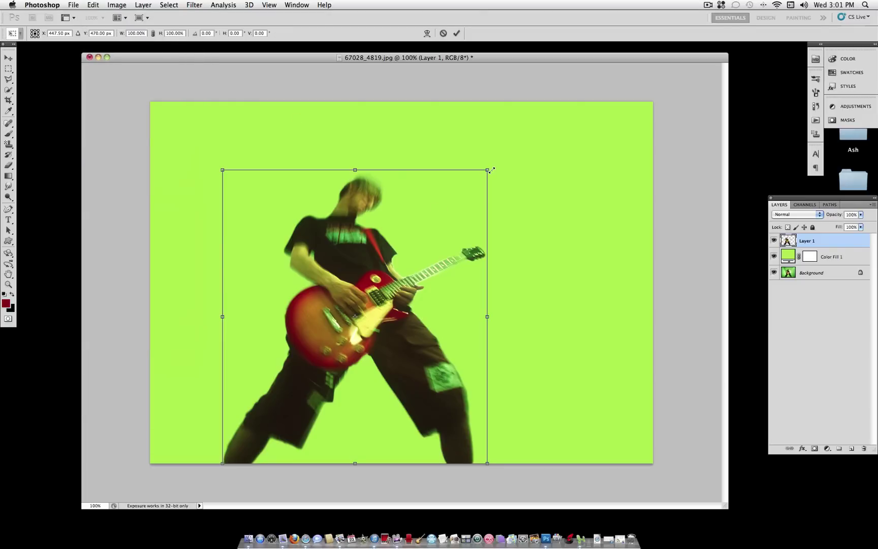
drag(491, 170, 485, 171)
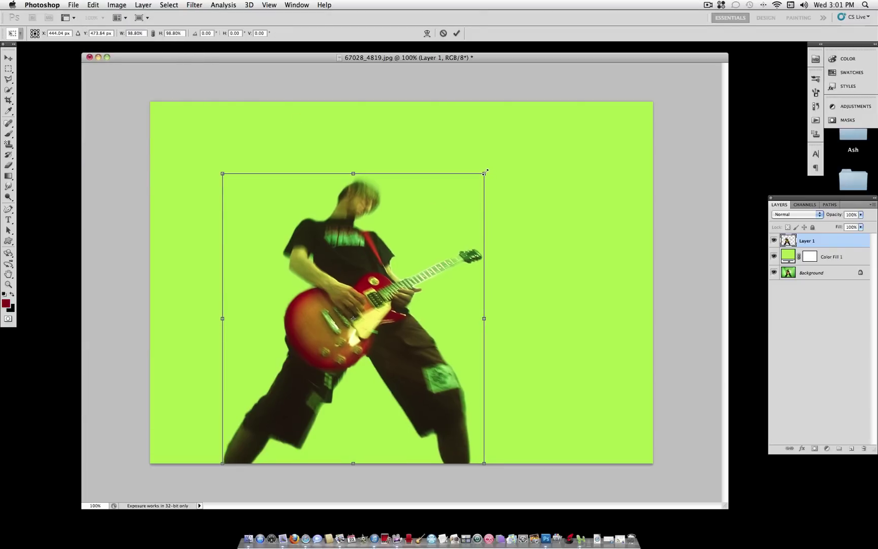
key(Return)
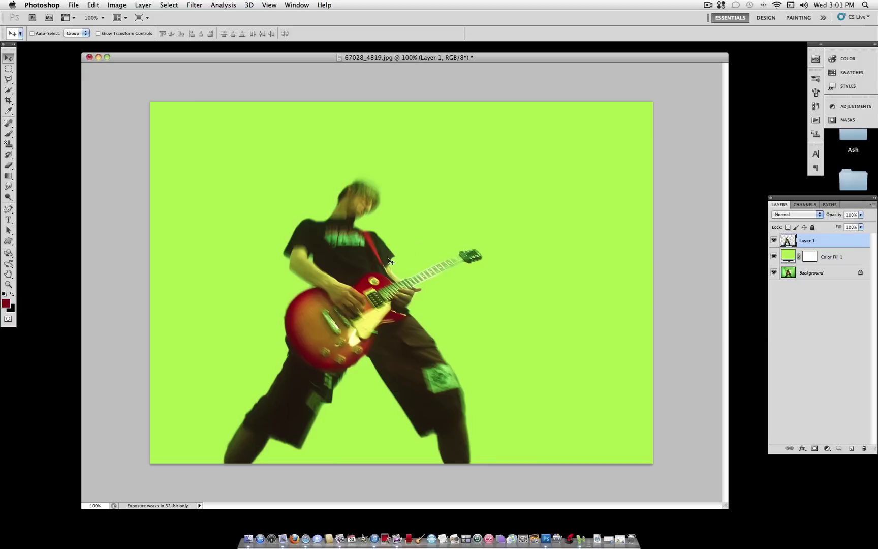
drag(381, 266, 376, 265)
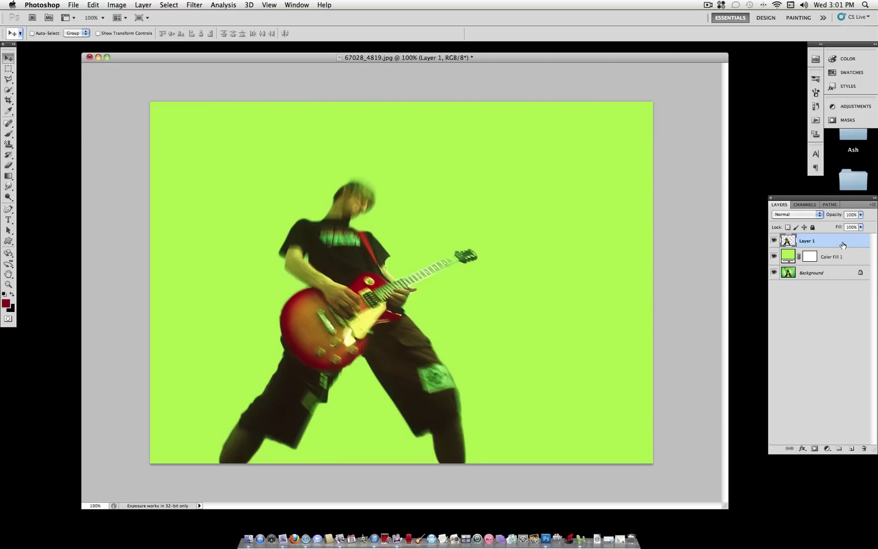
Step: Apply Hue/Saturation with Hue -25 and Saturation +16 to tint the guitarist red
click(118, 5)
mouse_move(128, 35)
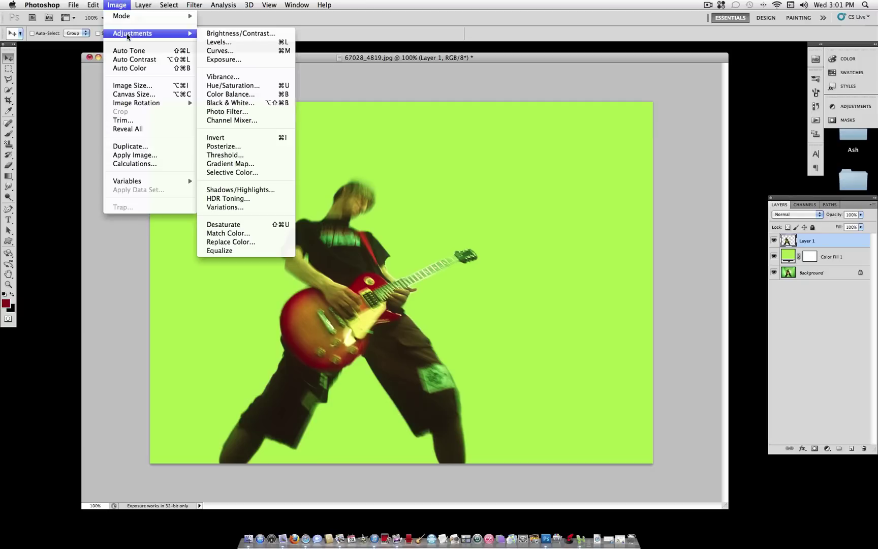
click(275, 85)
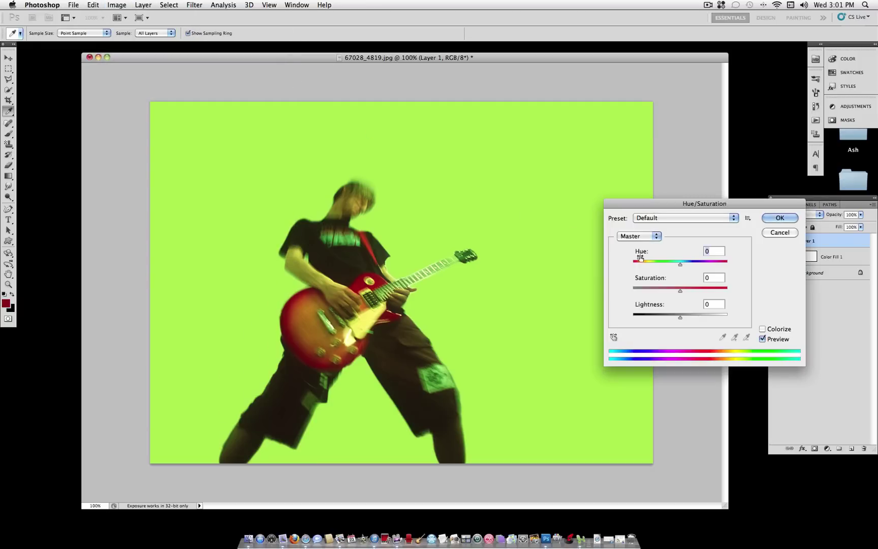
drag(680, 264, 688, 292)
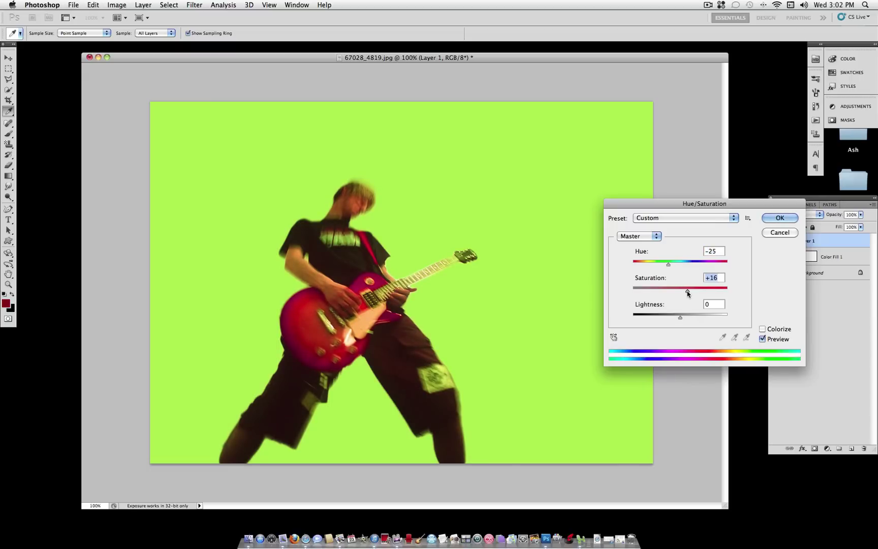
click(668, 265)
click(779, 217)
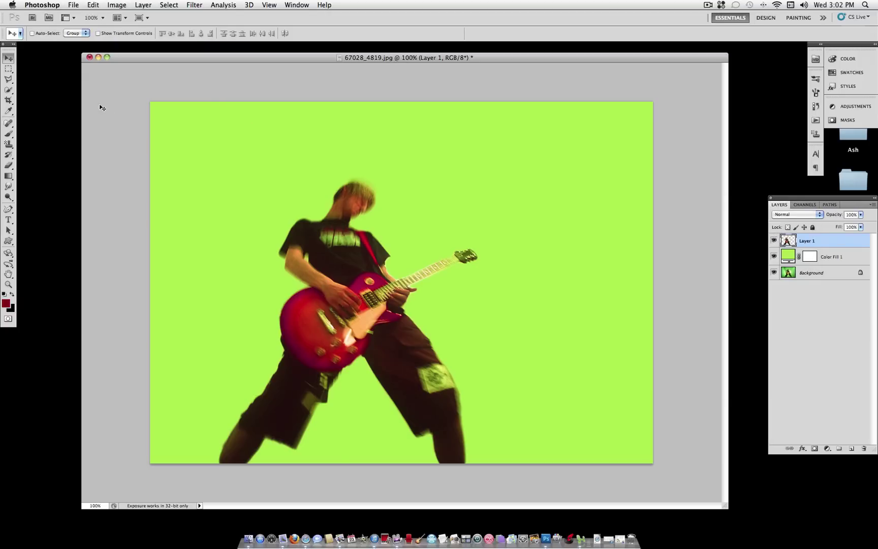
key(shift+Right)
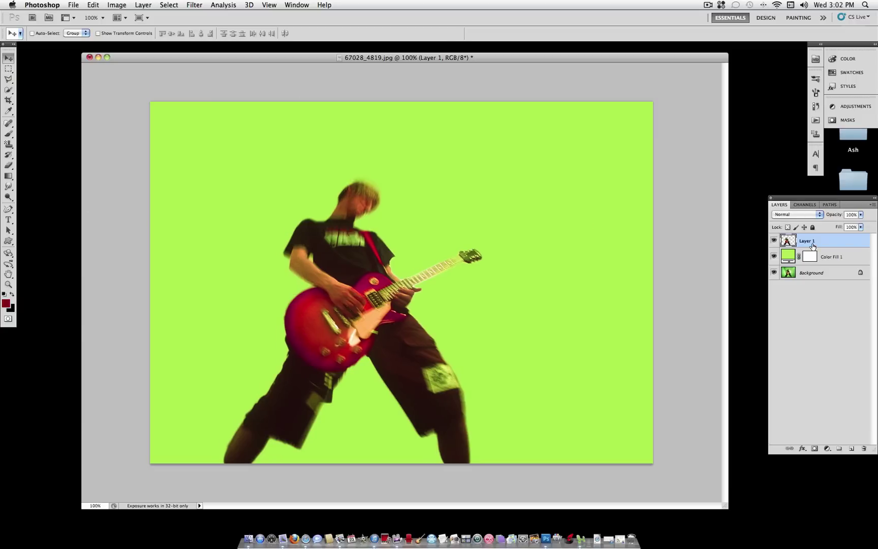
key(Left)
key(Left)
key(Left)
key(Left)
key(Left)
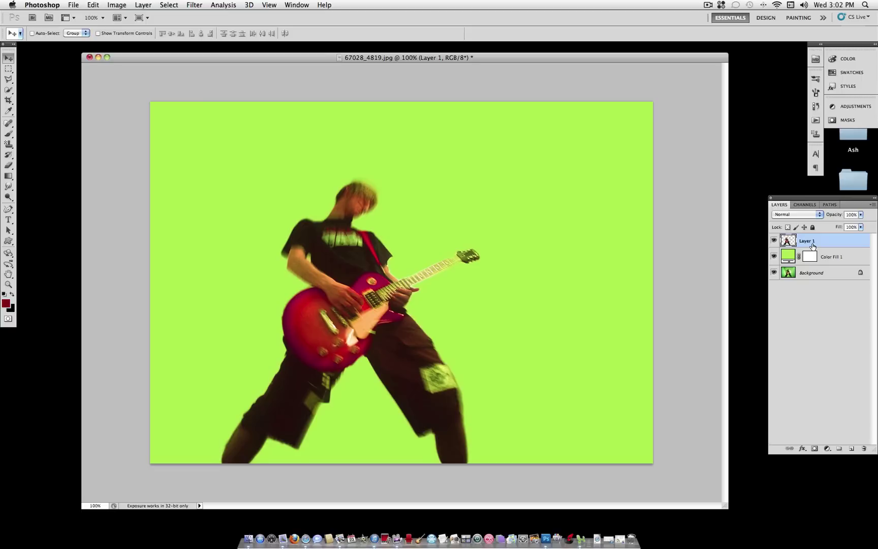
key(Right)
key(Right)
key(Right)
key(Right)
key(Right)
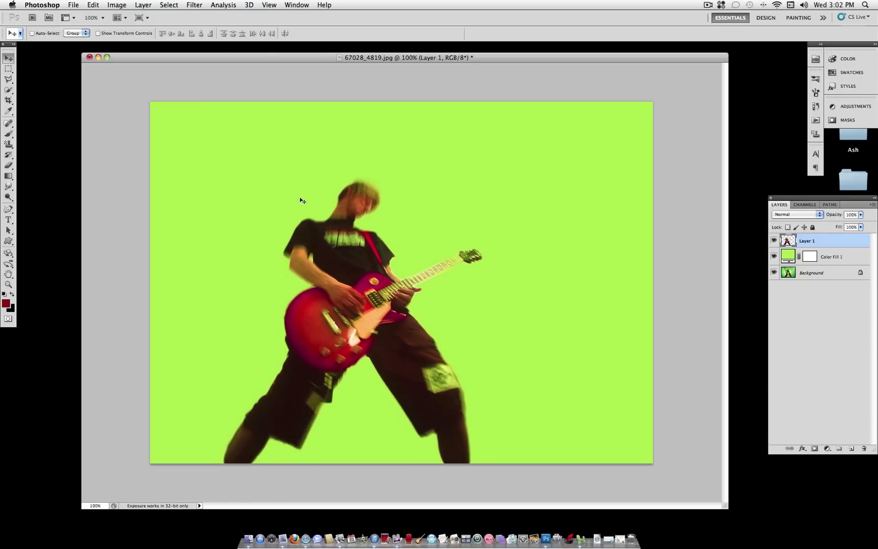
key(shift+Right)
key(shift+Left)
key(shift+Left)
key(shift+Right)
Step: Duplicate Layer 1, place the copy beneath the original, and nudge it three steps left
right_click(813, 244)
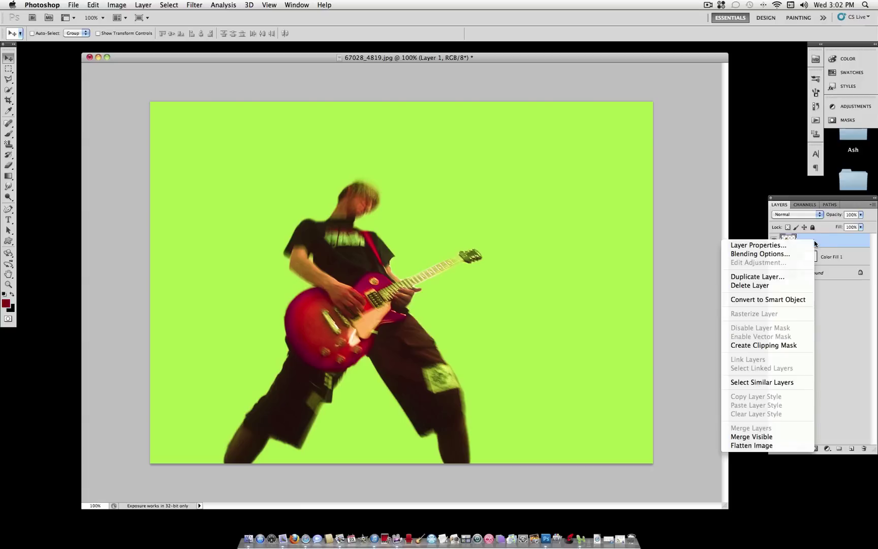
click(800, 277)
click(527, 236)
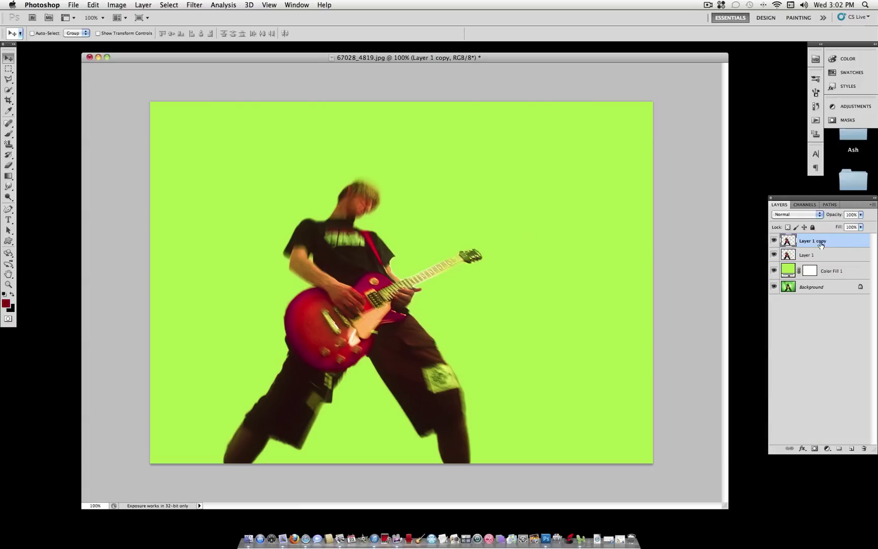
drag(817, 242, 814, 259)
key(Left)
key(Left)
key(Left)
key(Left)
key(Left)
key(Left)
key(Left)
key(Left)
key(Left)
key(Left)
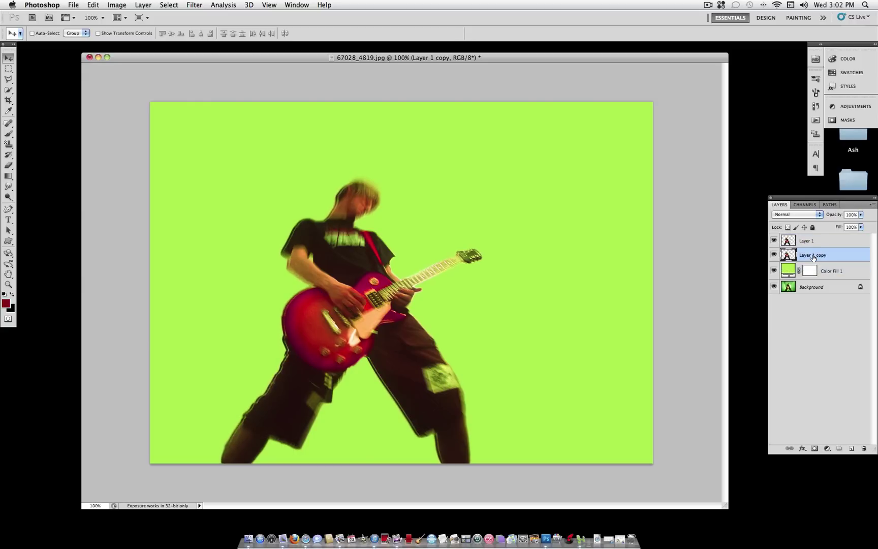
key(Left)
key(Left)
key(Left)
key(Left)
key(Left)
key(Left)
key(Left)
key(Left)
key(Left)
key(Left)
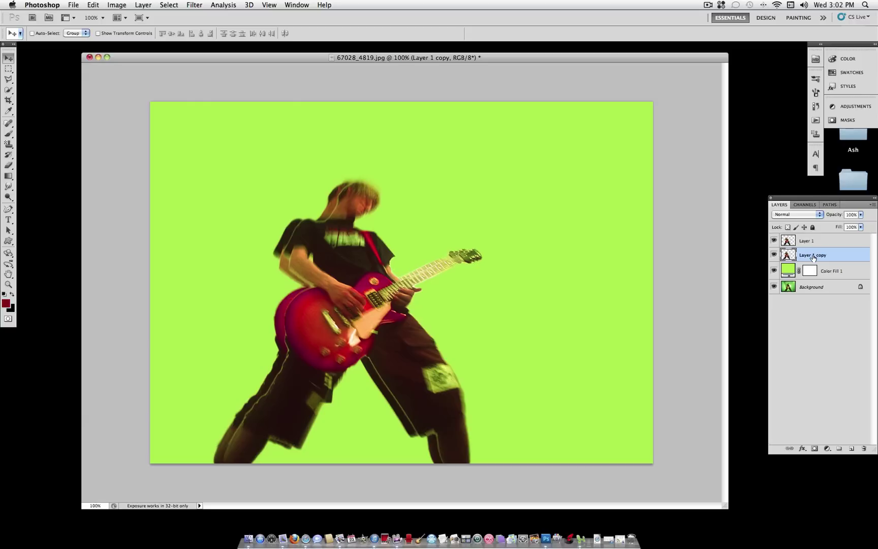
key(Left)
key(Left)
key(Left)
key(Left)
key(Left)
key(Left)
key(Left)
key(Left)
key(Left)
key(Left)
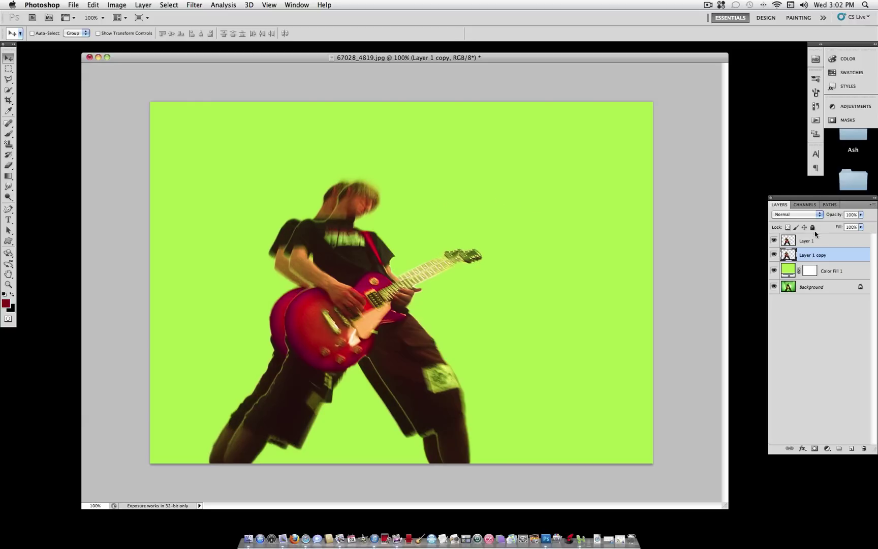
Step: Set the copy's blend mode to Lighten after briefly trying Difference and Exclusion
click(811, 217)
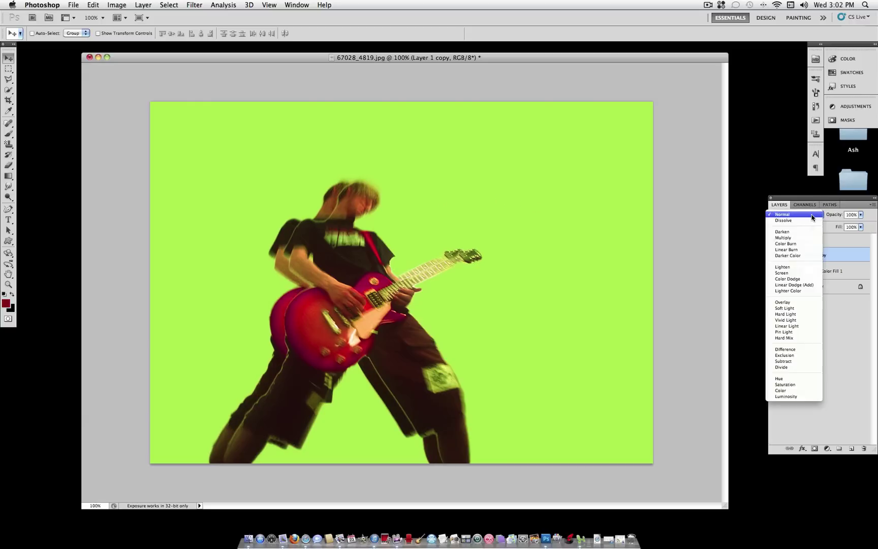
click(805, 268)
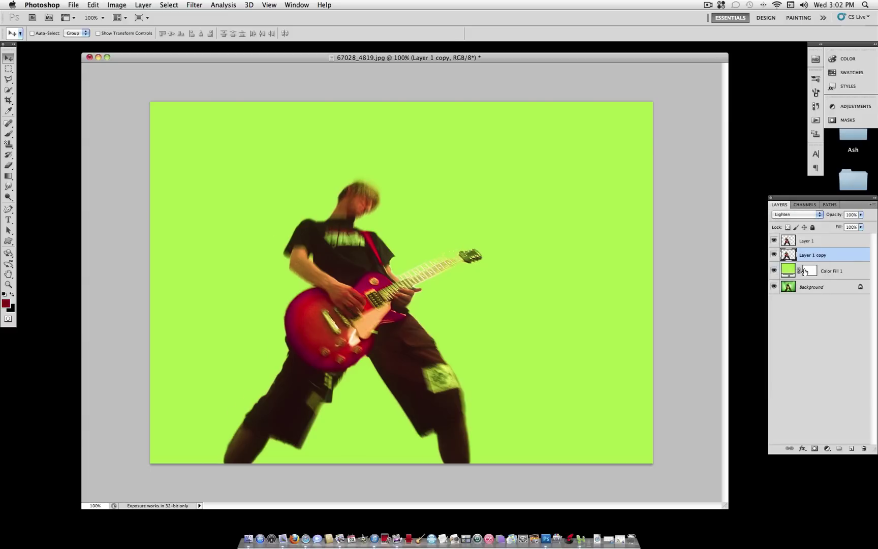
click(804, 216)
click(802, 296)
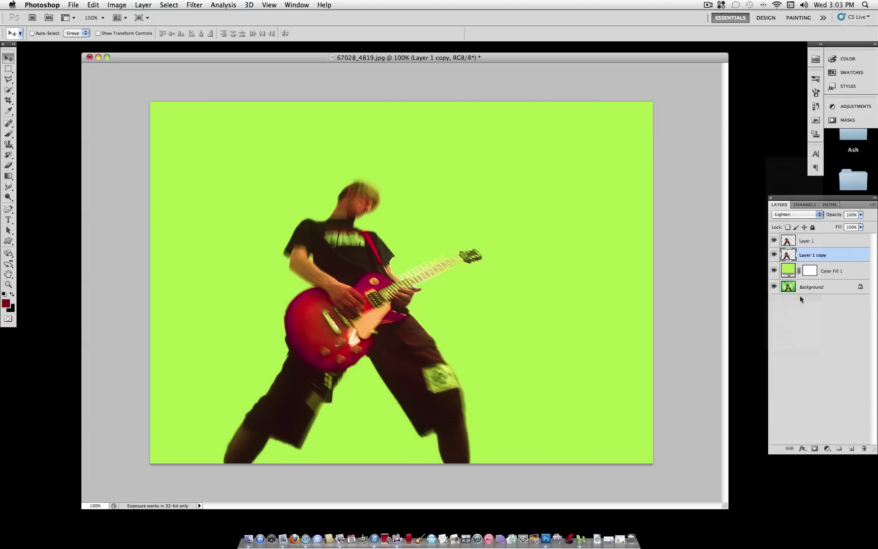
click(796, 216)
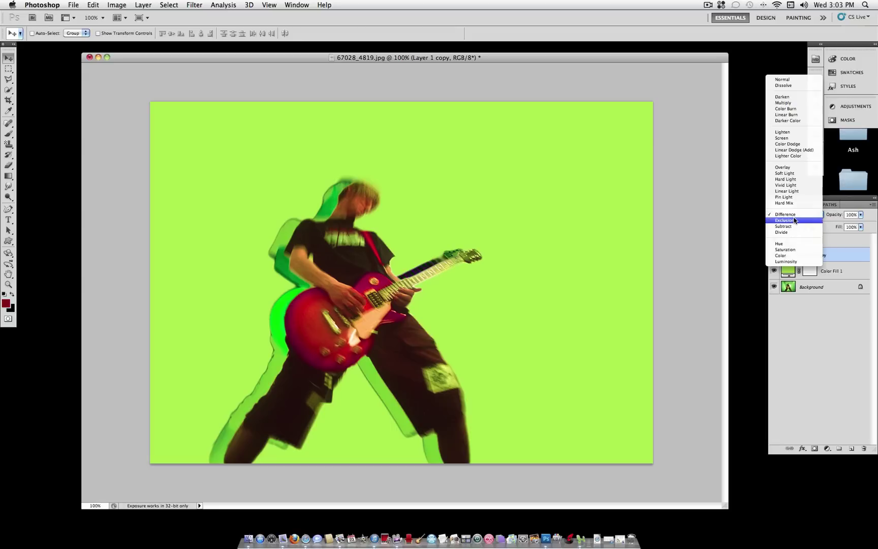
click(795, 225)
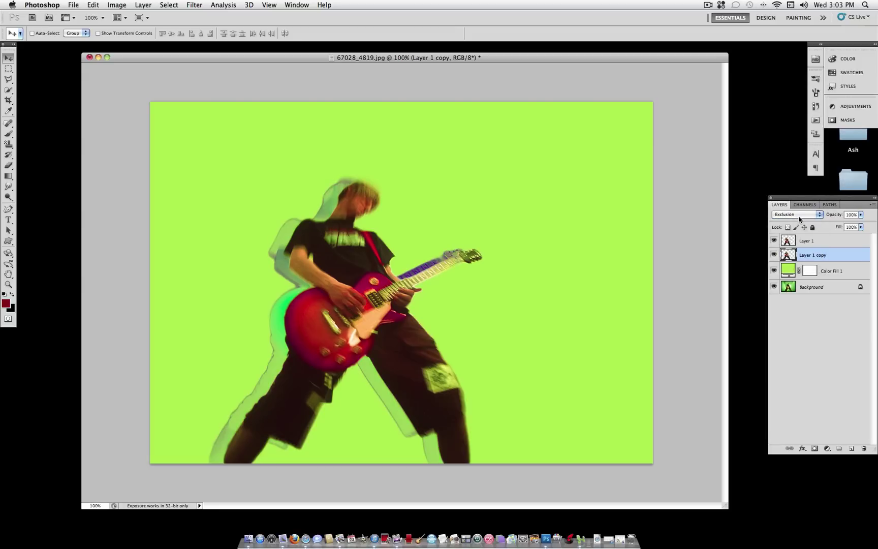
click(799, 218)
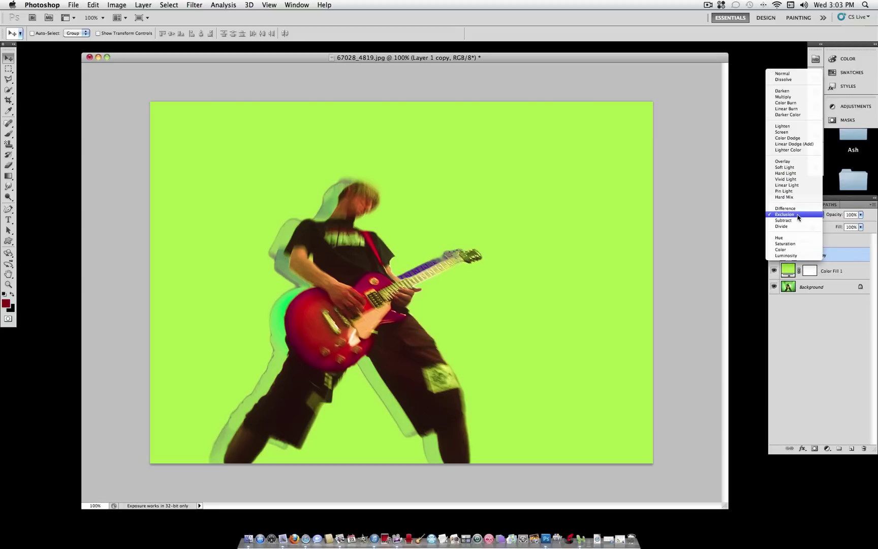
click(796, 133)
Step: Colorize Layer 1 copy in Hue/Saturation with Hue 0, Saturation 100 and Lightness +26
click(116, 4)
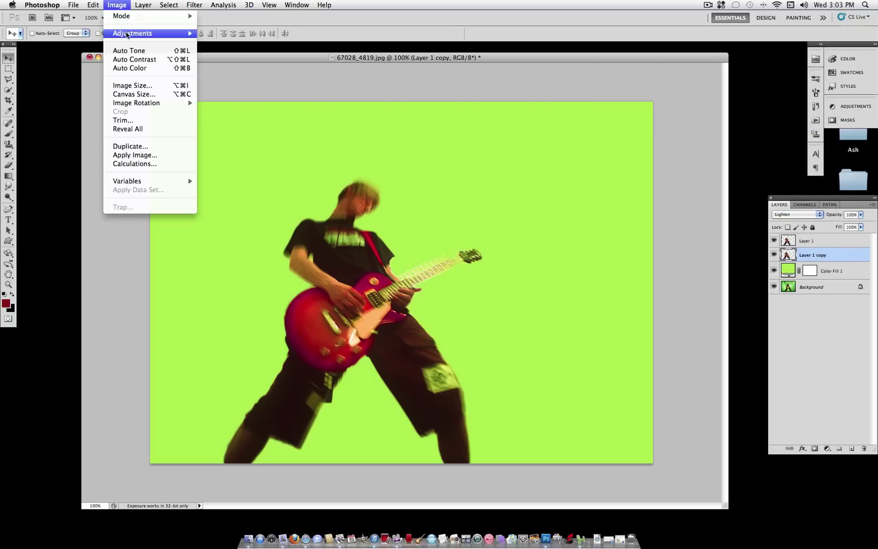
mouse_move(152, 33)
click(242, 85)
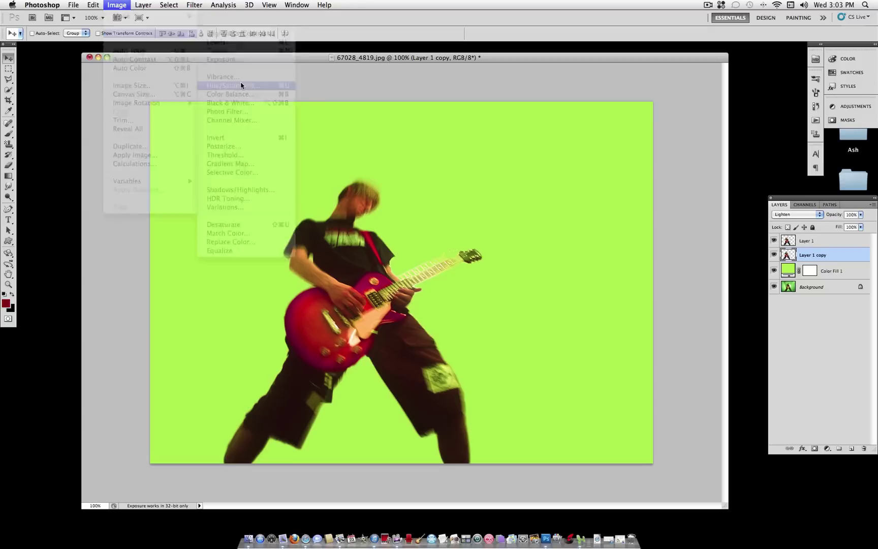
click(763, 330)
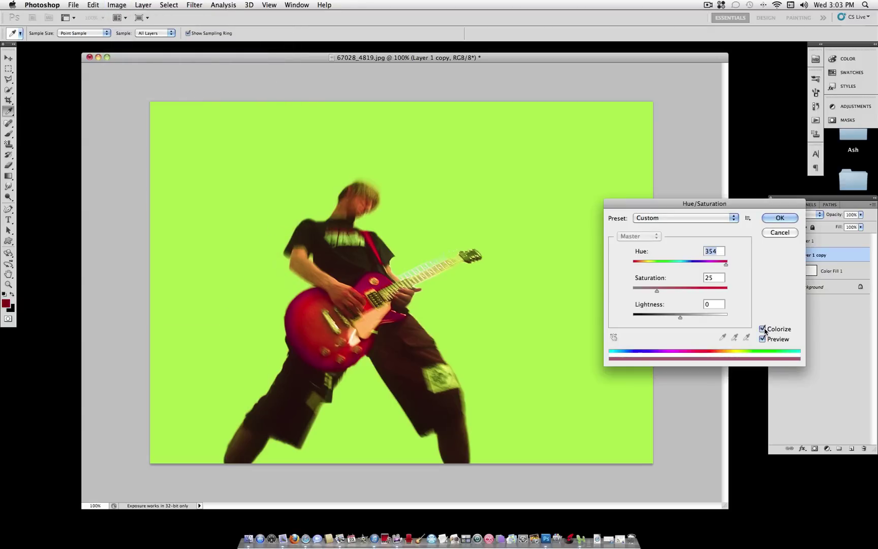
drag(657, 293, 738, 292)
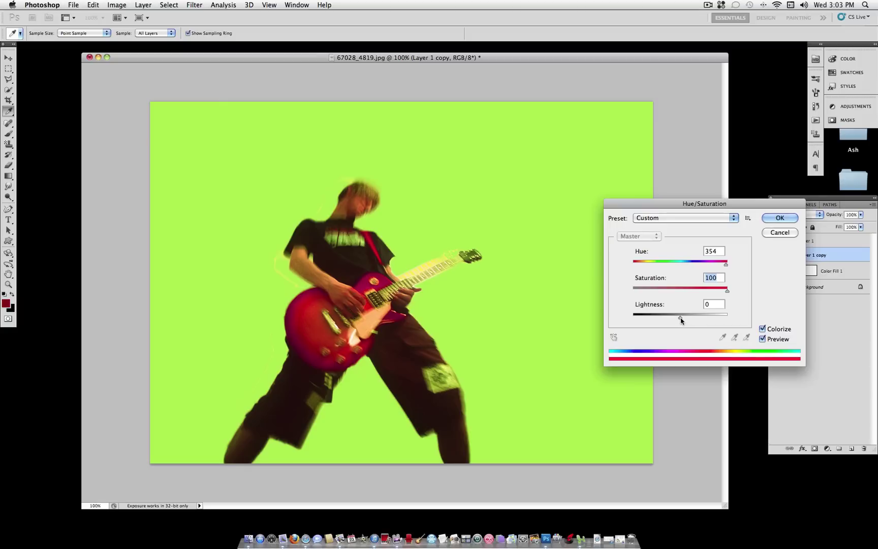
drag(681, 320, 693, 320)
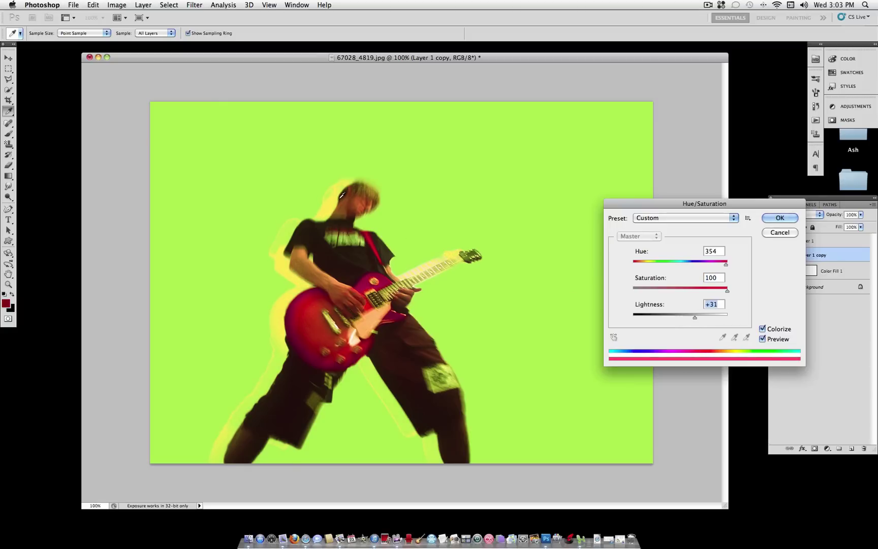
drag(717, 265, 632, 266)
mouse_move(696, 319)
mouse_down()
mouse_move(705, 319)
mouse_move(692, 320)
mouse_up()
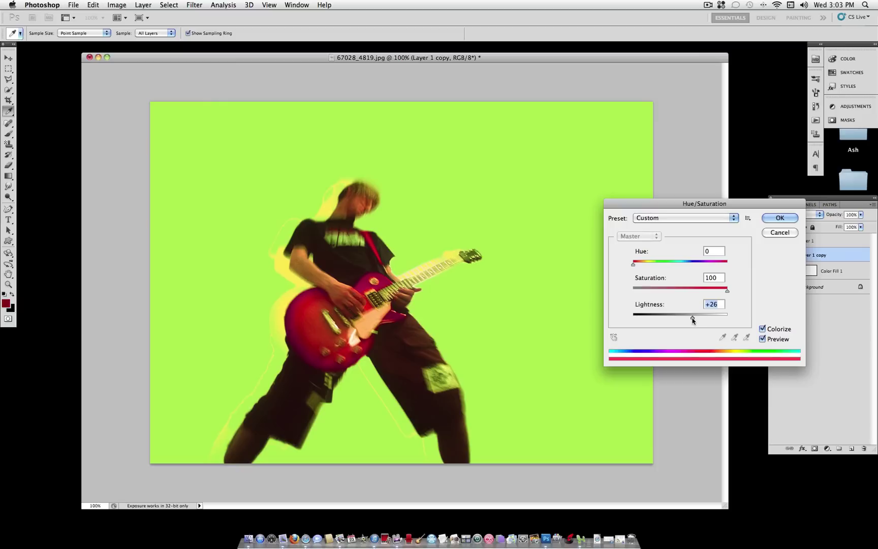
click(781, 218)
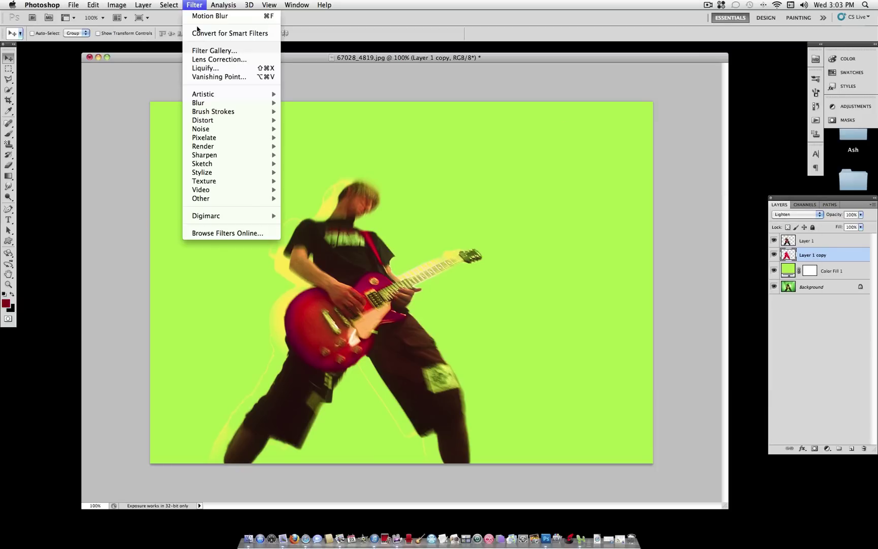
Step: Apply a Motion Blur at angle 0° and distance 14 pixels to Layer 1 copy
mouse_move(223, 104)
click(305, 157)
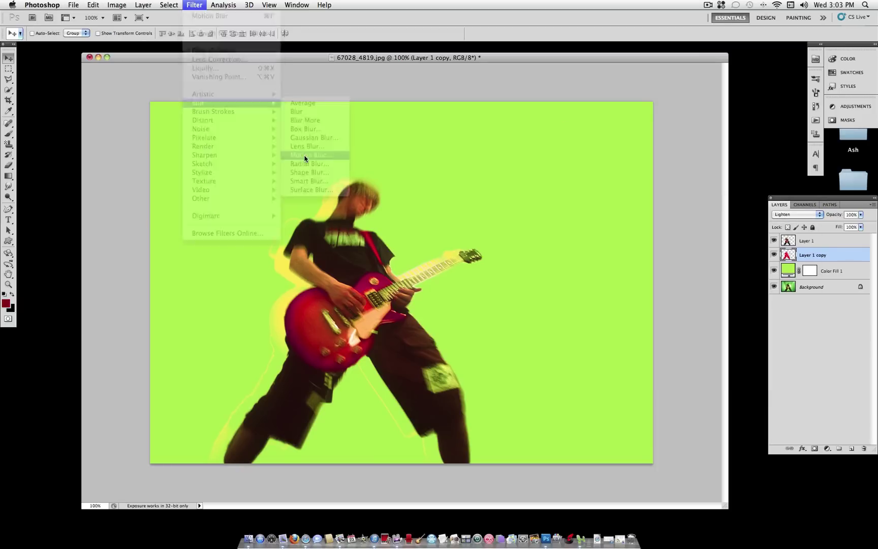
click(592, 321)
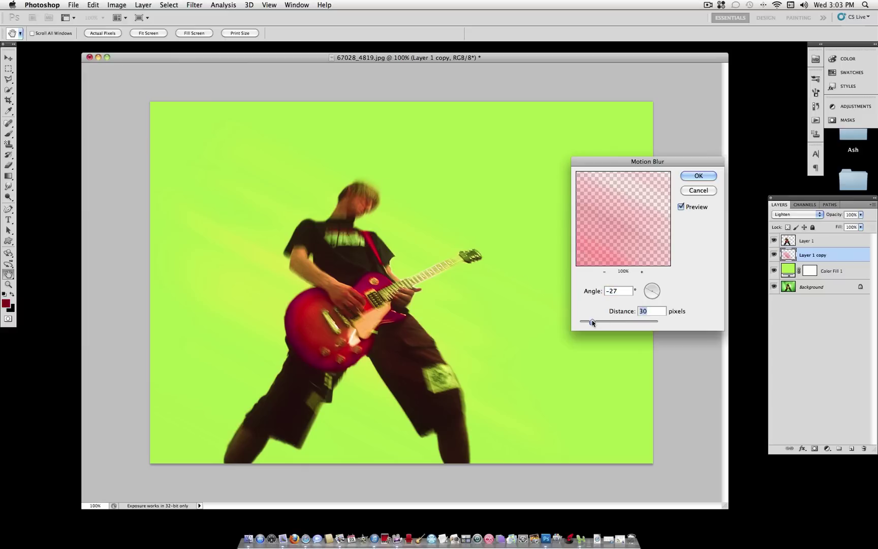
drag(593, 322, 584, 323)
drag(663, 291, 663, 293)
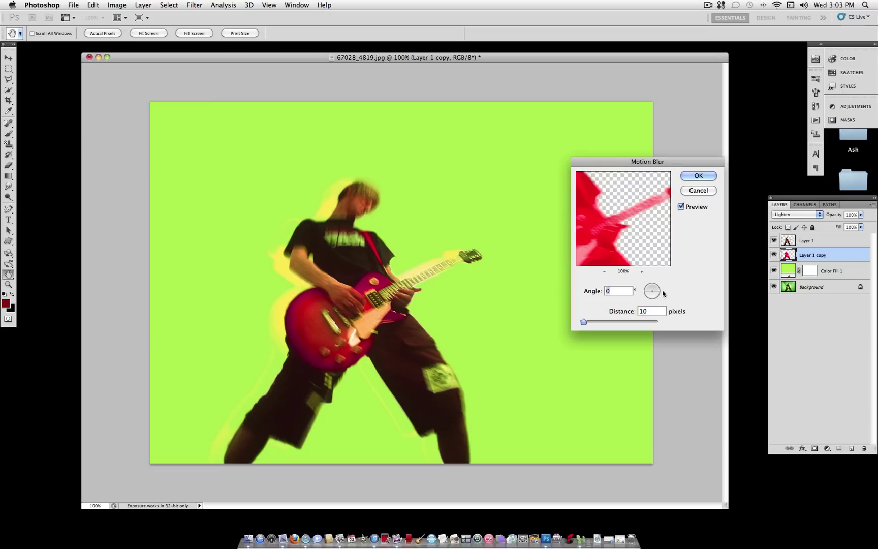
drag(583, 324, 586, 326)
click(703, 178)
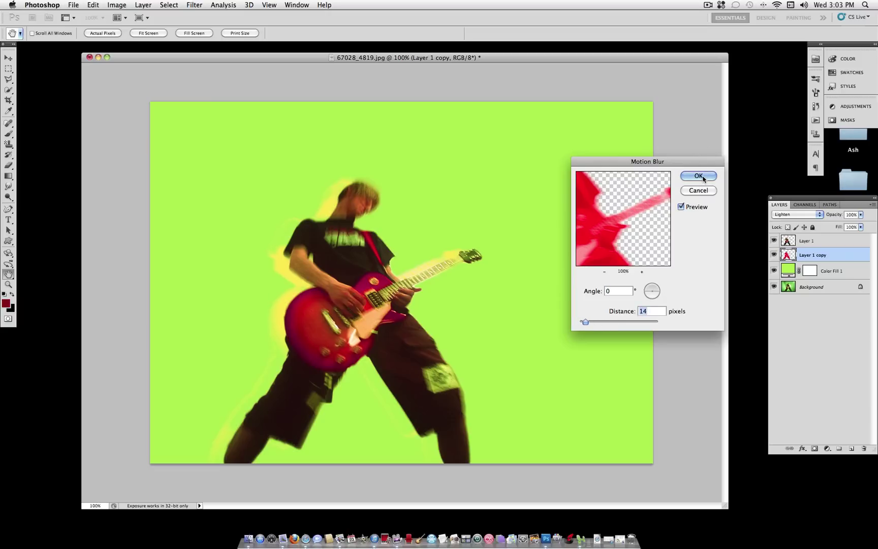
click(803, 217)
click(799, 221)
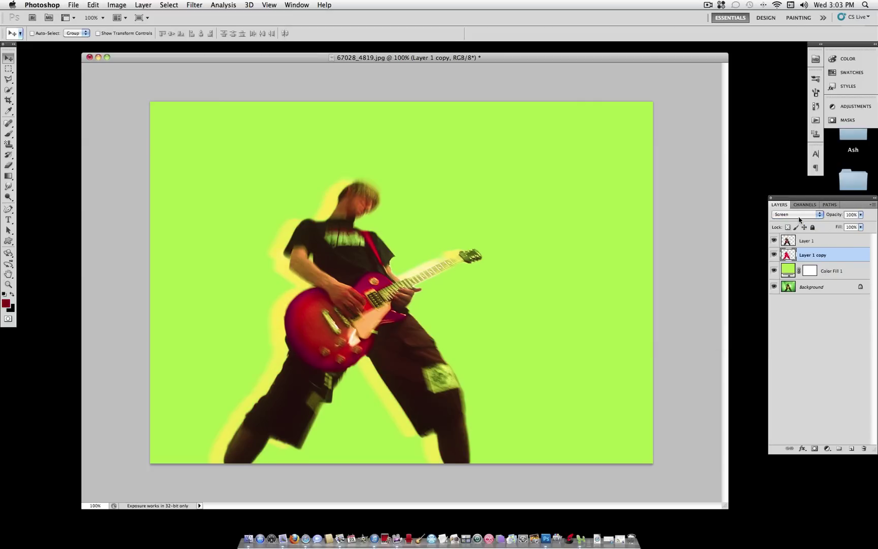
click(800, 220)
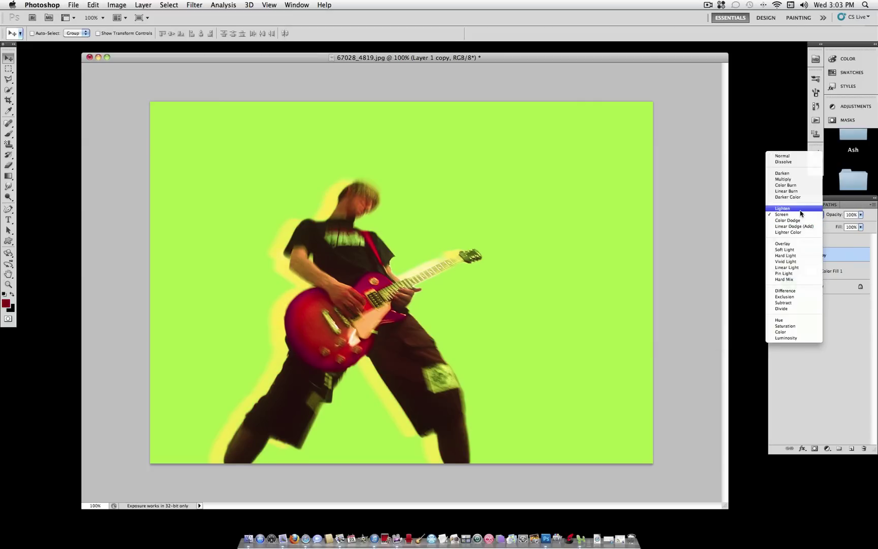
click(800, 221)
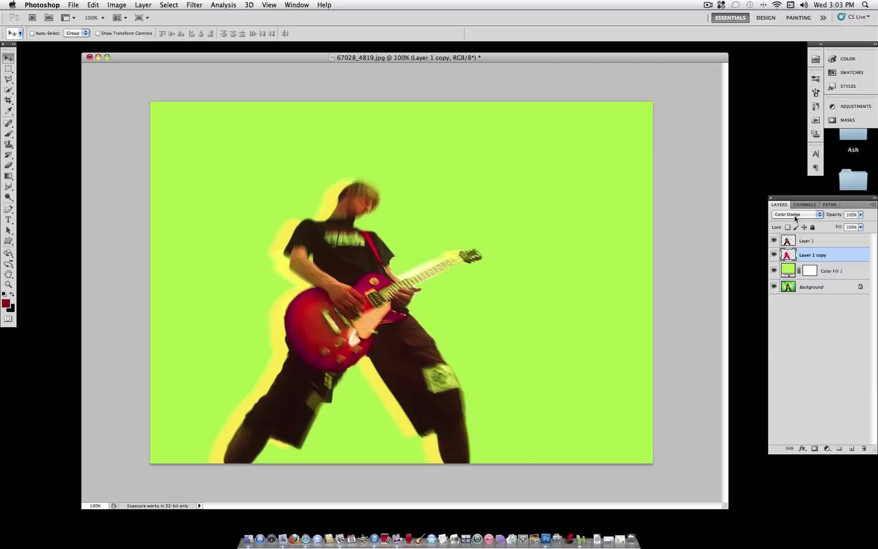
click(795, 219)
click(795, 205)
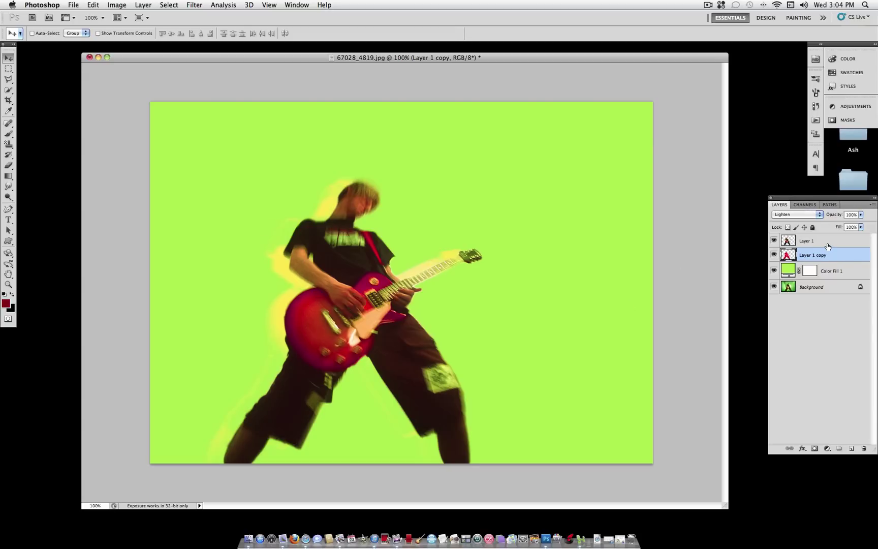
Step: Select Layer 1 together with its copy and drag both slightly left
shift+click(809, 243)
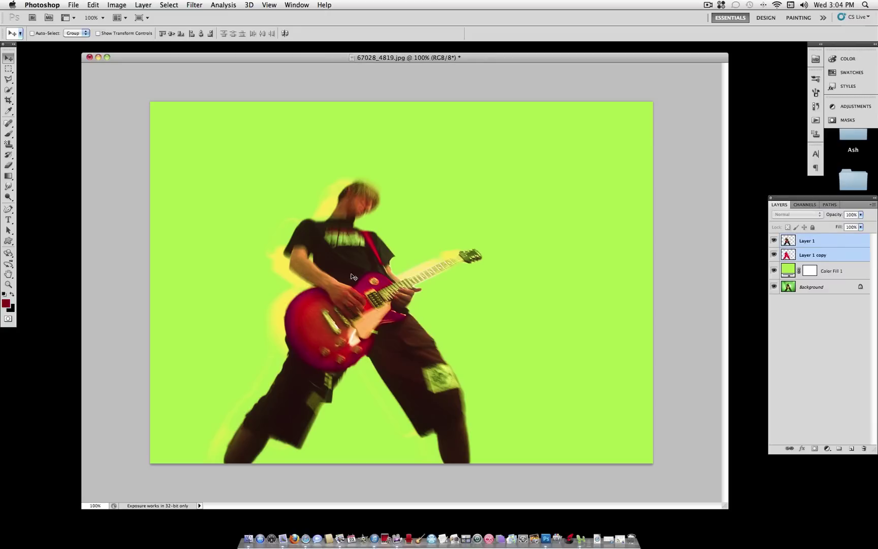
drag(354, 277, 341, 276)
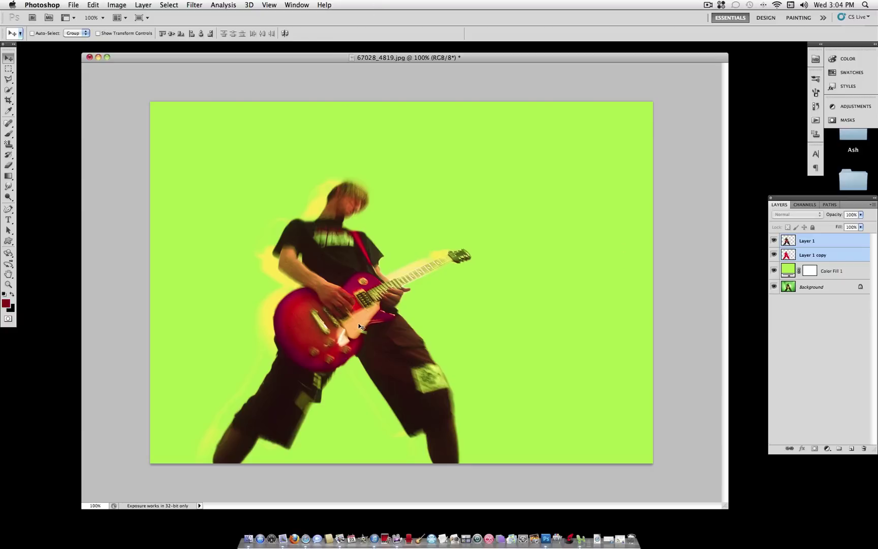
Step: Add a 'JTG' text layer on the canvas at 72 pt
click(816, 244)
click(7, 220)
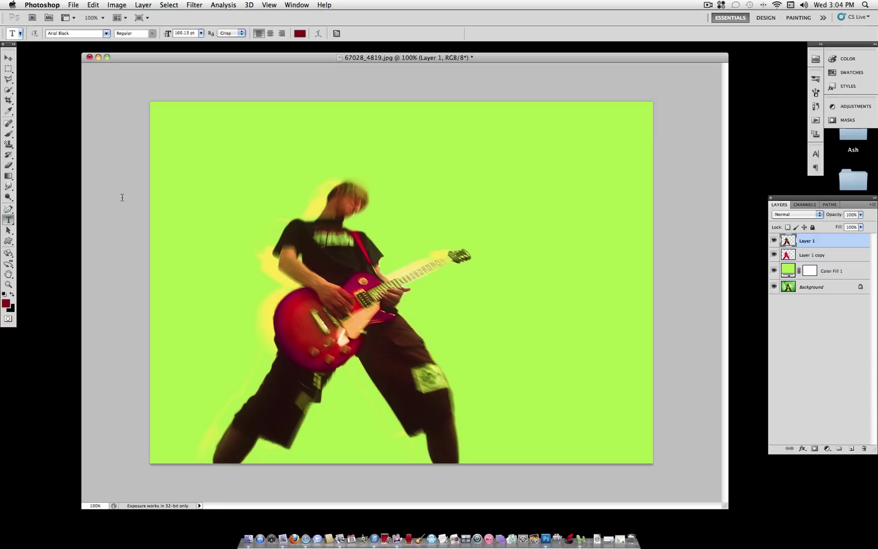
click(425, 225)
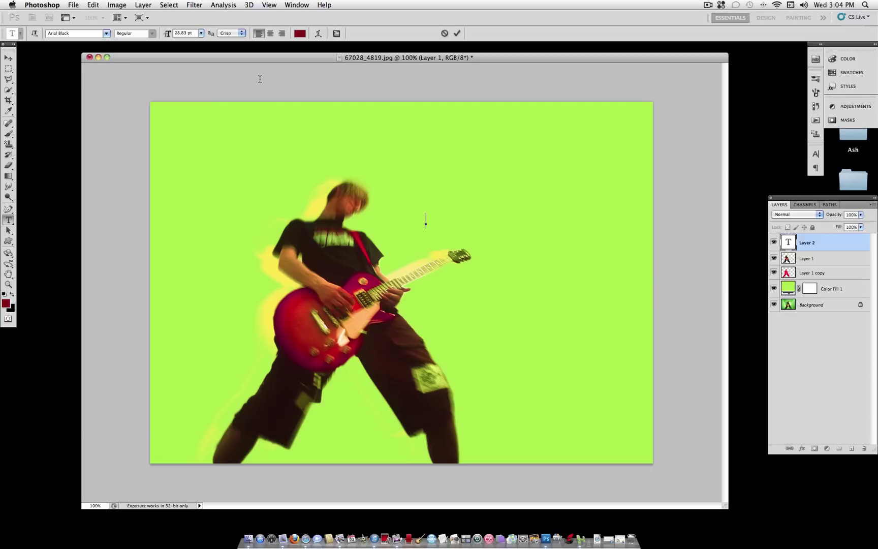
text(JTG)
drag(455, 220, 44, 2)
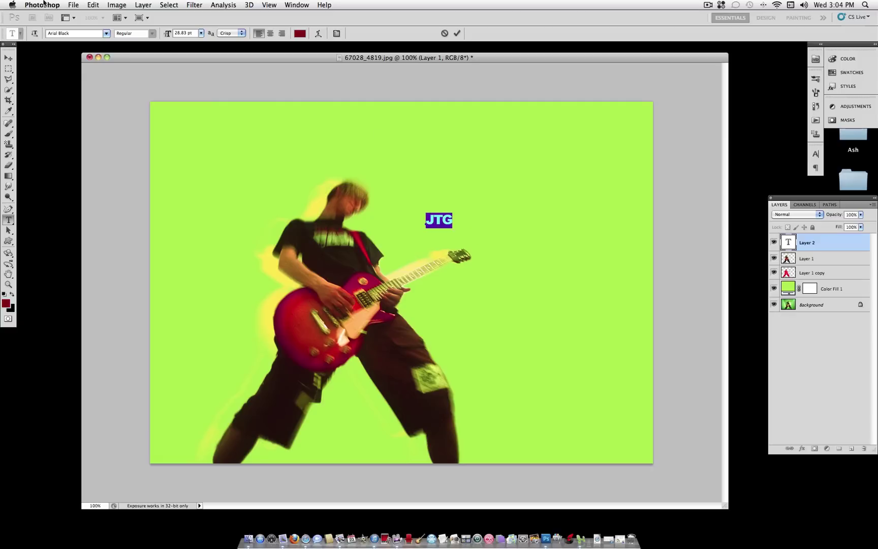
click(198, 35)
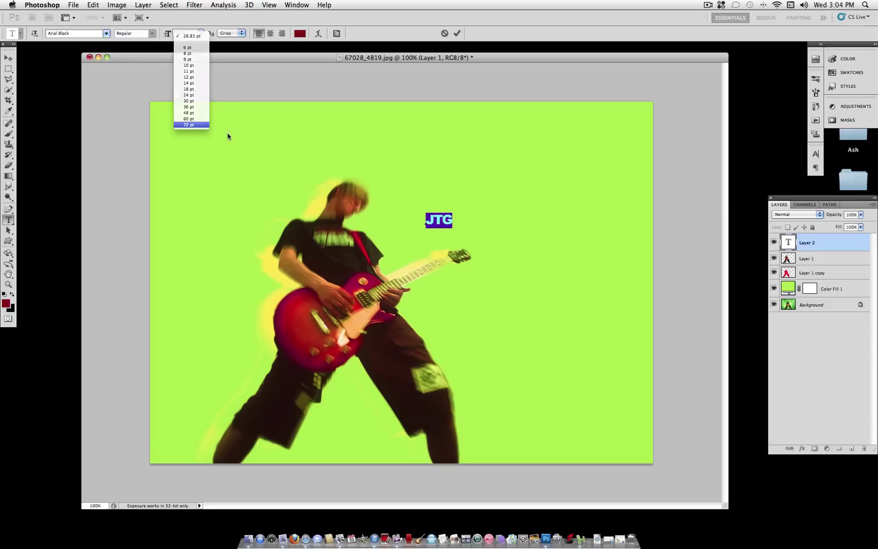
key(Return)
key(KP_Enter)
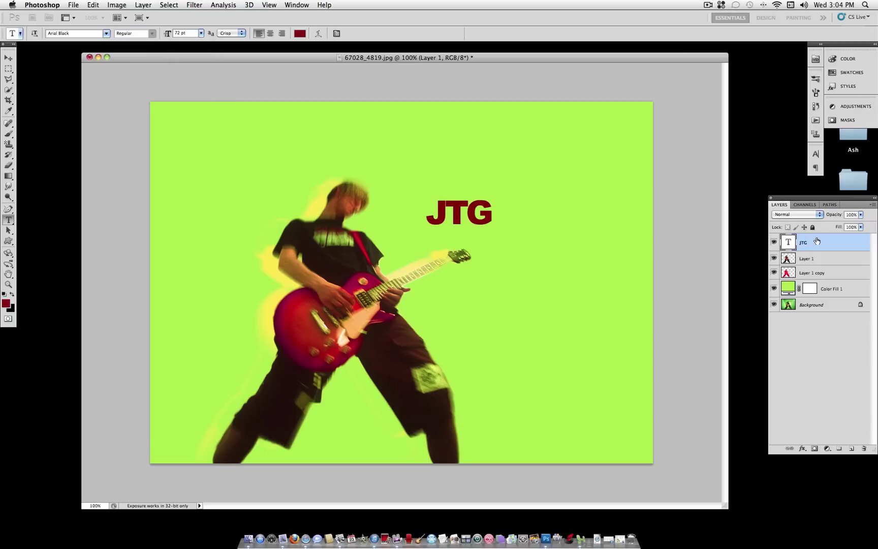
Step: Enlarge the JTG text with Free Transform and move it down beside the guitar
key(super+t)
drag(493, 195, 569, 166)
key(Return)
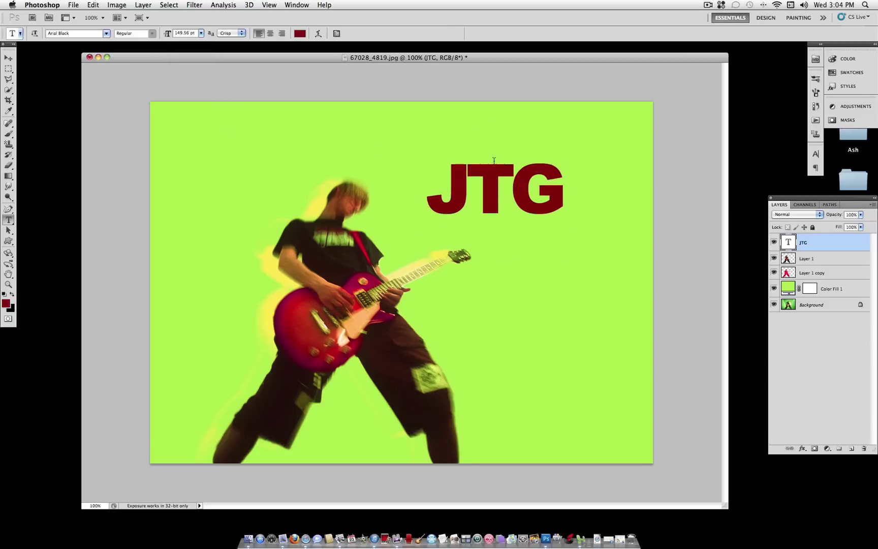
key(v)
drag(486, 184, 489, 298)
Step: Colour the JTG text dark red #9a3c45 and commit it
double_click(792, 245)
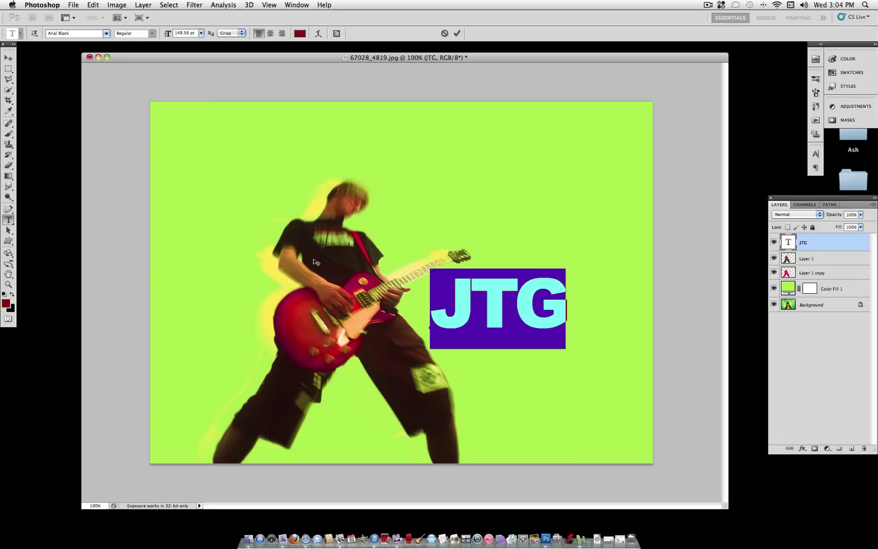
click(7, 304)
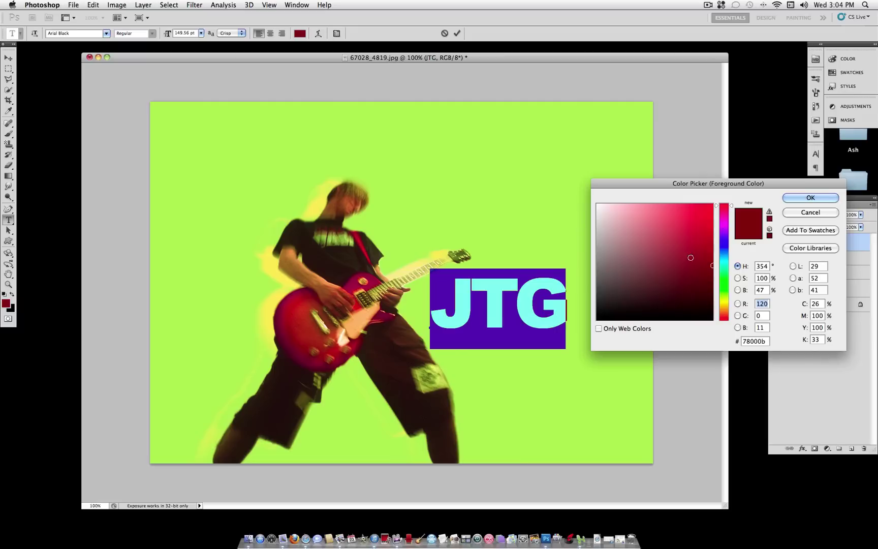
drag(690, 257, 666, 251)
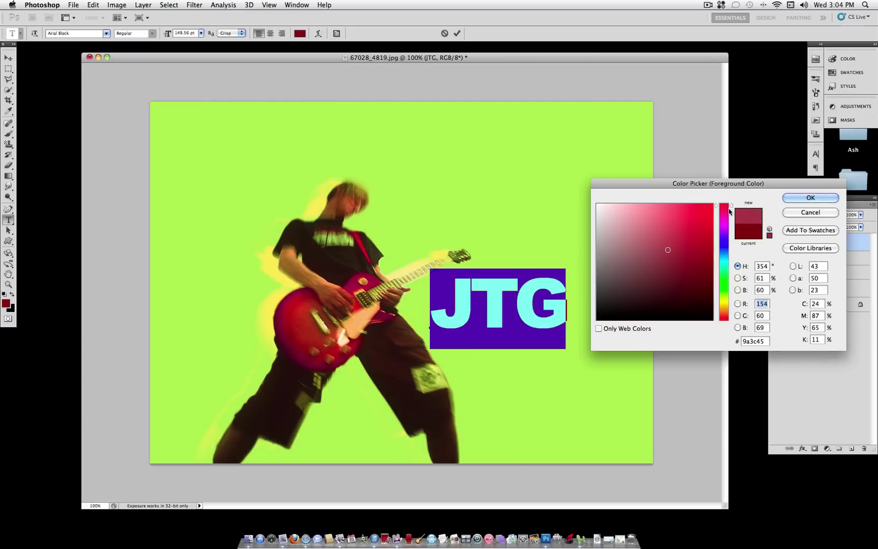
click(811, 198)
click(547, 293)
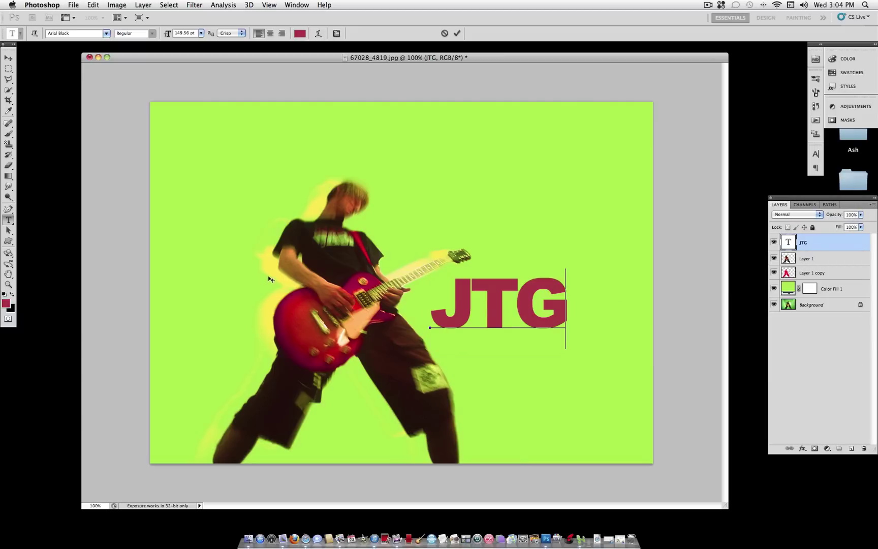
click(802, 242)
Step: Nudge the JTG text right and slightly down toward the guitar neck
key(v)
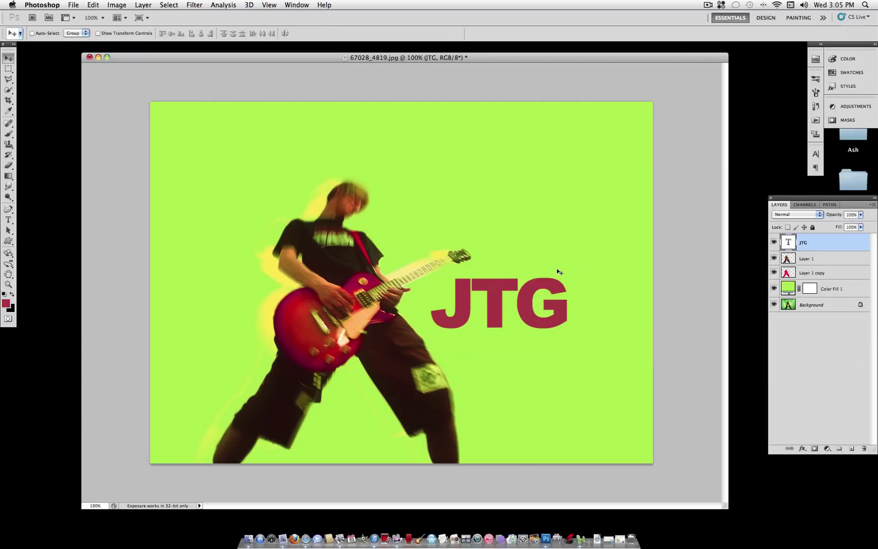
drag(559, 299, 561, 299)
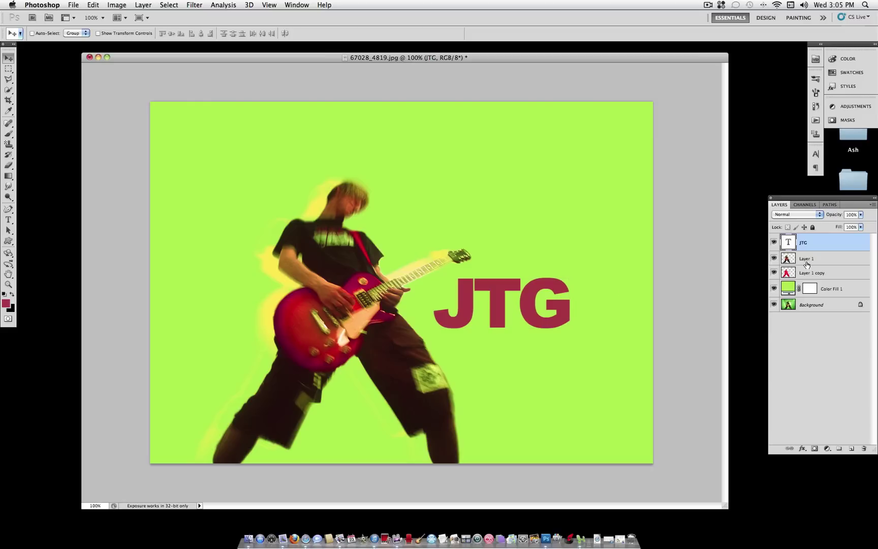
drag(508, 319, 538, 308)
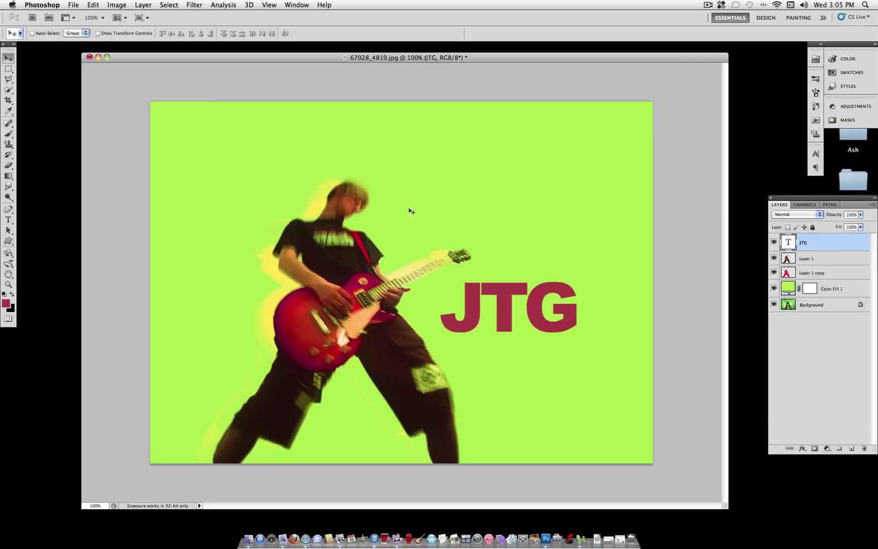
mouse_move(512, 330)
mouse_down()
mouse_move(537, 329)
mouse_move(517, 243)
mouse_move(490, 204)
mouse_move(547, 333)
mouse_move(523, 324)
mouse_up()
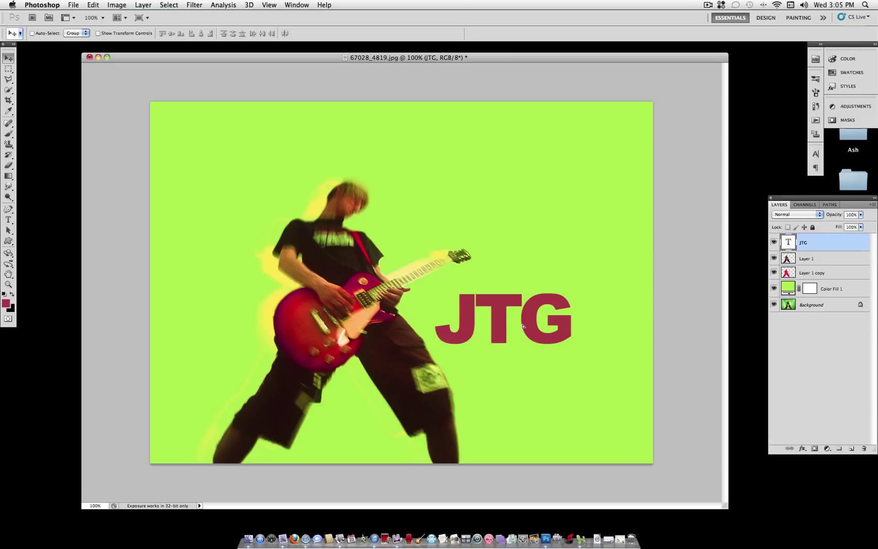
Step: Shift JTG and both guitarist layers slightly left together, then reselect JTG alone
shift+click(824, 273)
drag(500, 296, 496, 296)
click(847, 243)
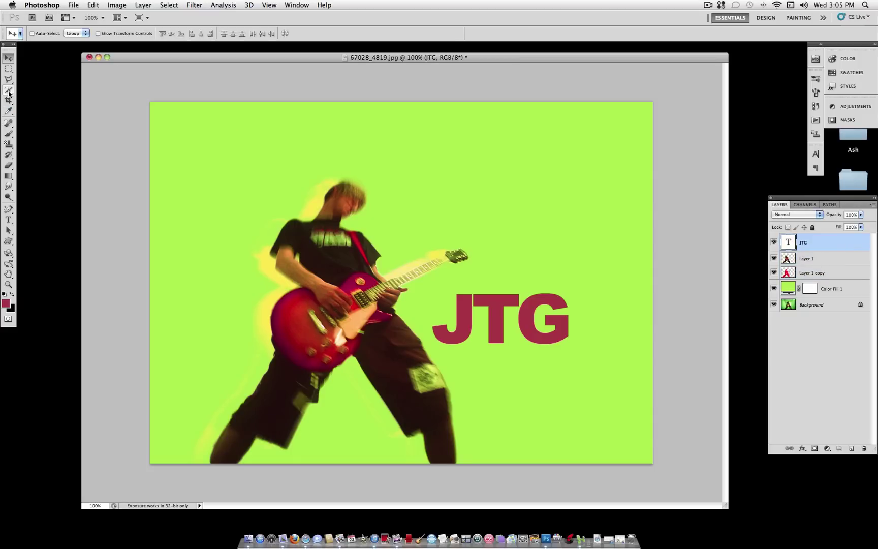
Step: Draw a free-form crop box just inside the image edges, replacing an unwanted 16:9 box
click(8, 100)
drag(161, 111, 597, 516)
right_click(296, 166)
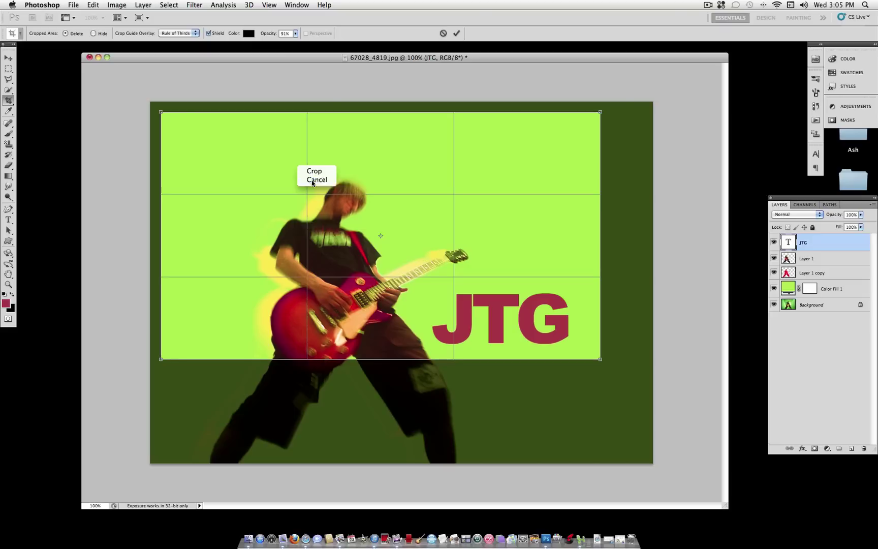
click(310, 182)
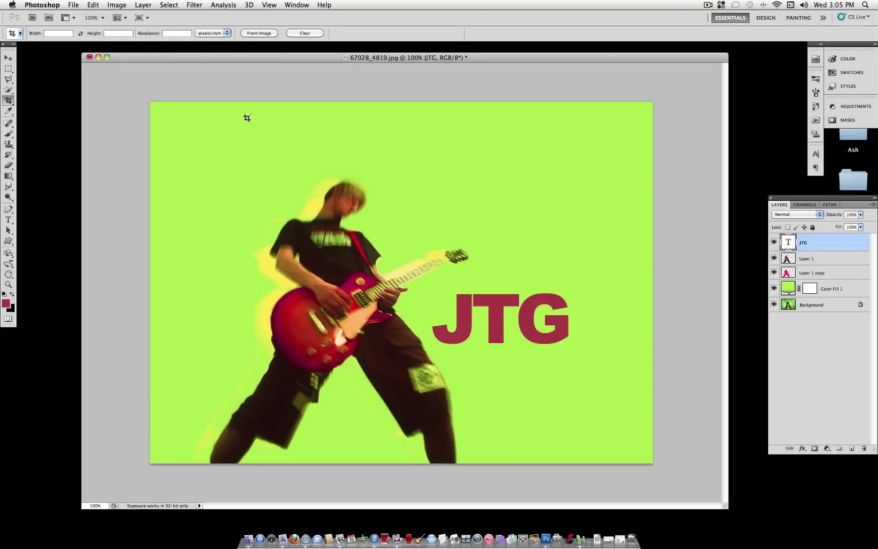
click(304, 33)
drag(169, 119, 598, 512)
Step: Fine-tune the crop box position and apply the crop to trim the edges
right_click(557, 254)
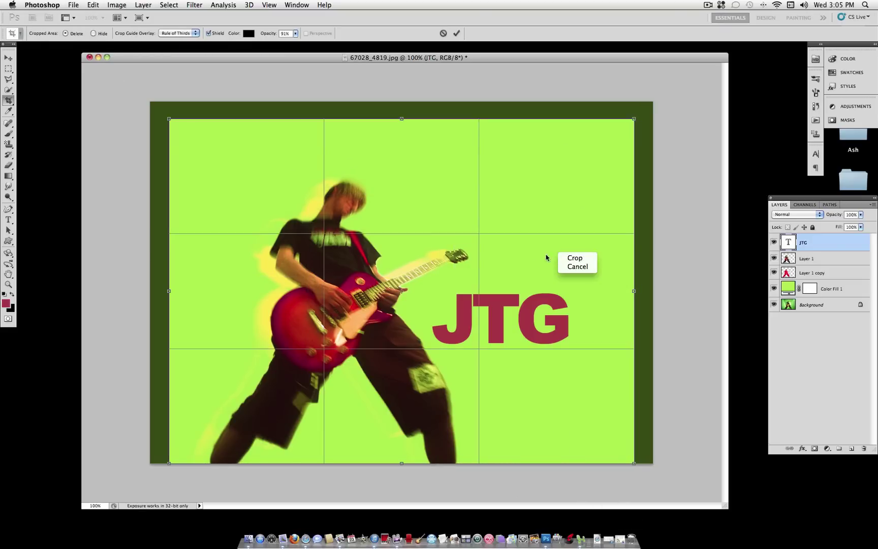
click(548, 258)
drag(635, 118, 643, 114)
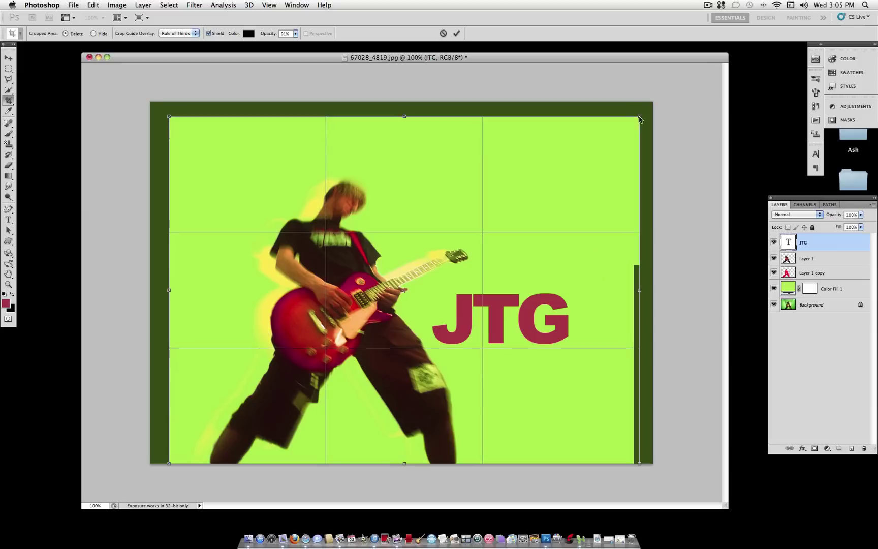
key(shift+Left)
right_click(566, 164)
click(493, 154)
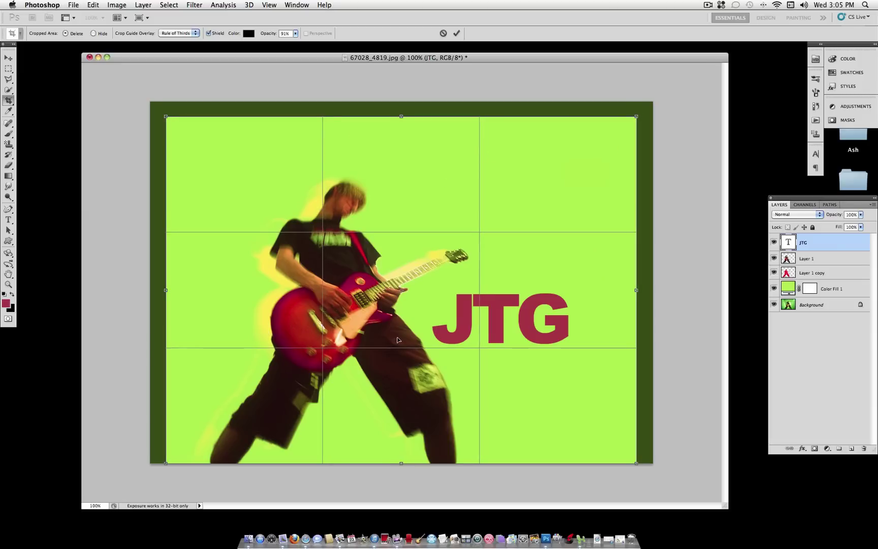
drag(398, 339, 400, 339)
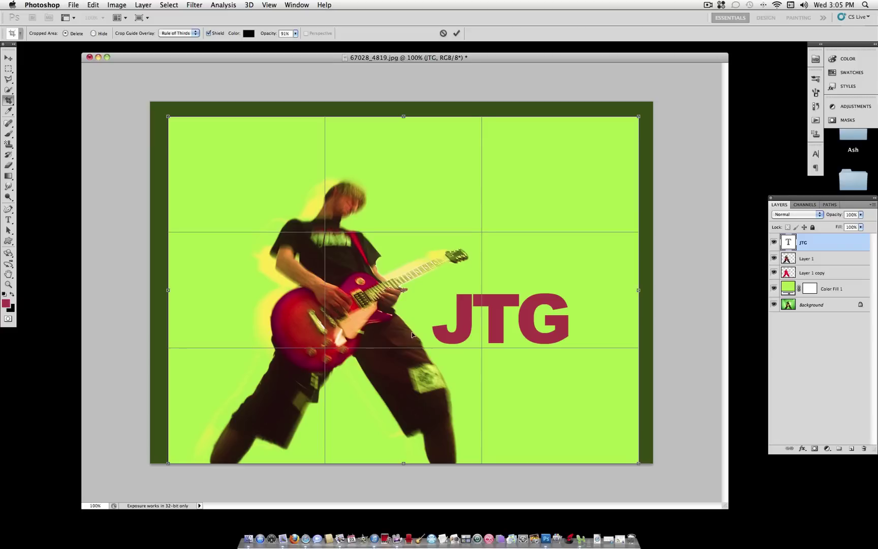
key(Left)
key(Left)
right_click(405, 299)
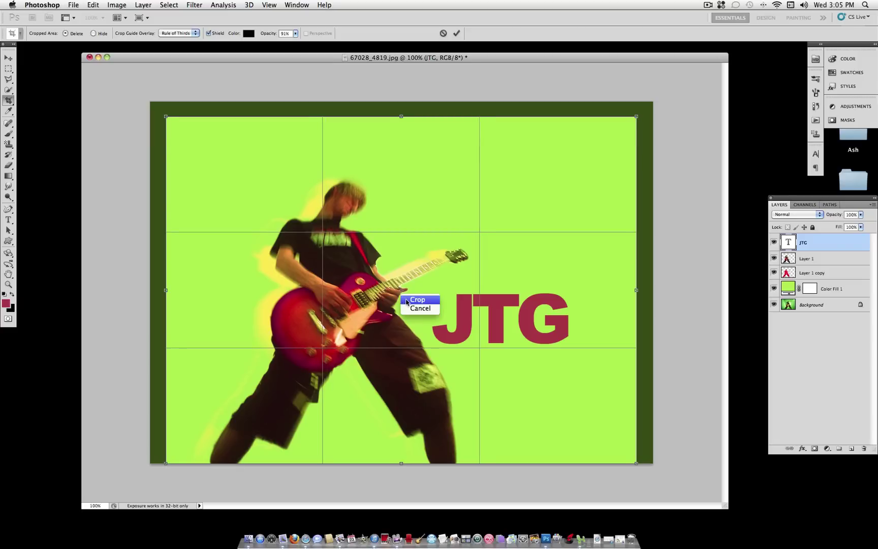
click(418, 300)
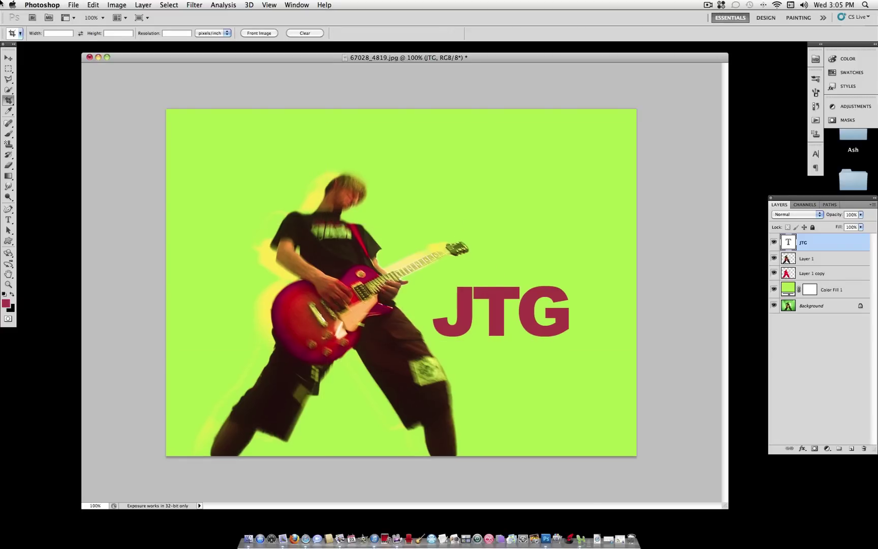
Step: Add a new empty layer, Layer 2
click(143, 4)
mouse_move(147, 16)
click(268, 19)
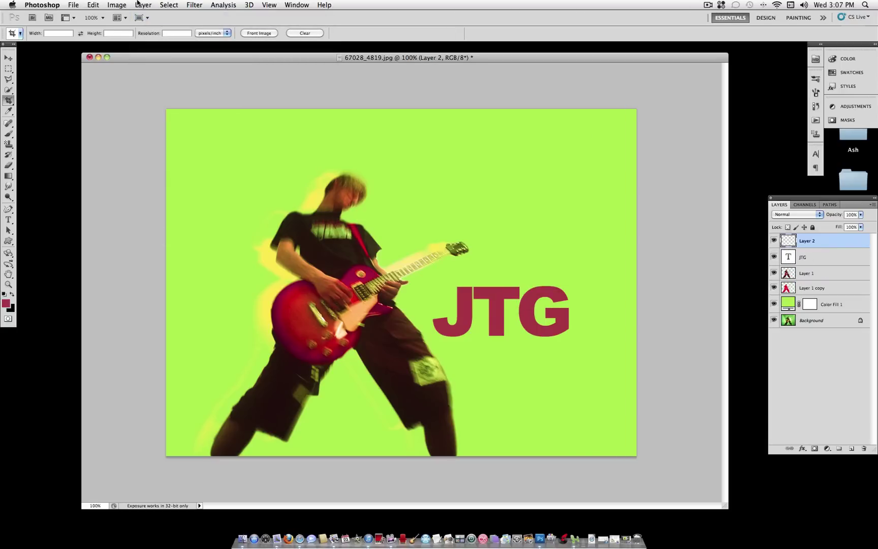
click(139, 5)
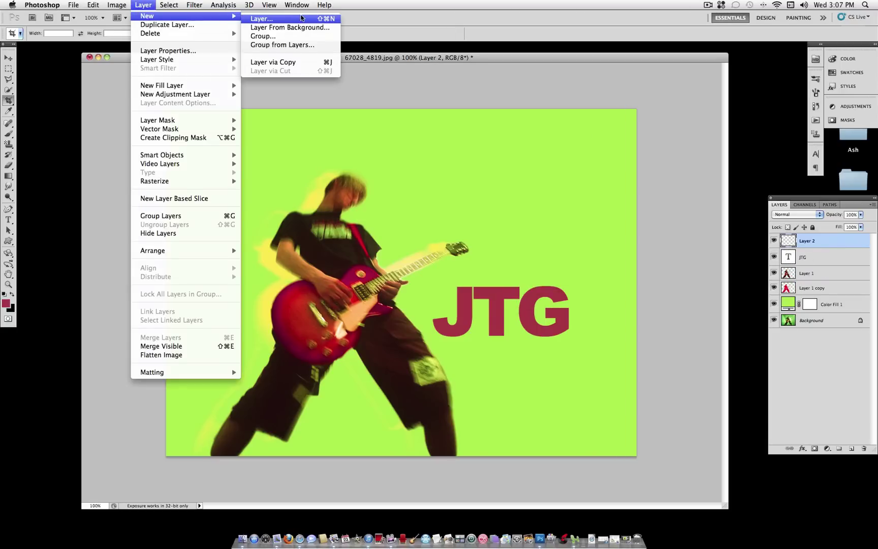
click(150, 3)
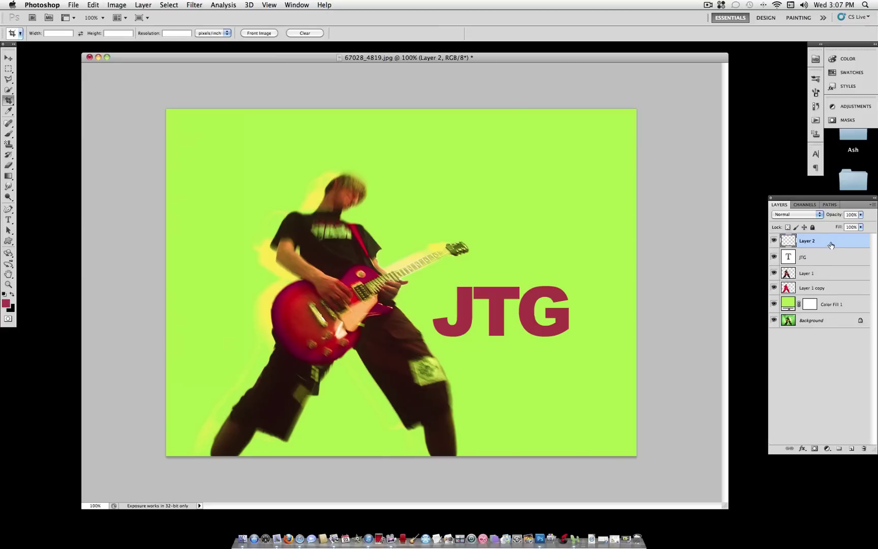
Step: Select the entire canvas with the rectangular marquee active
click(9, 70)
drag(9, 70, 69, 71)
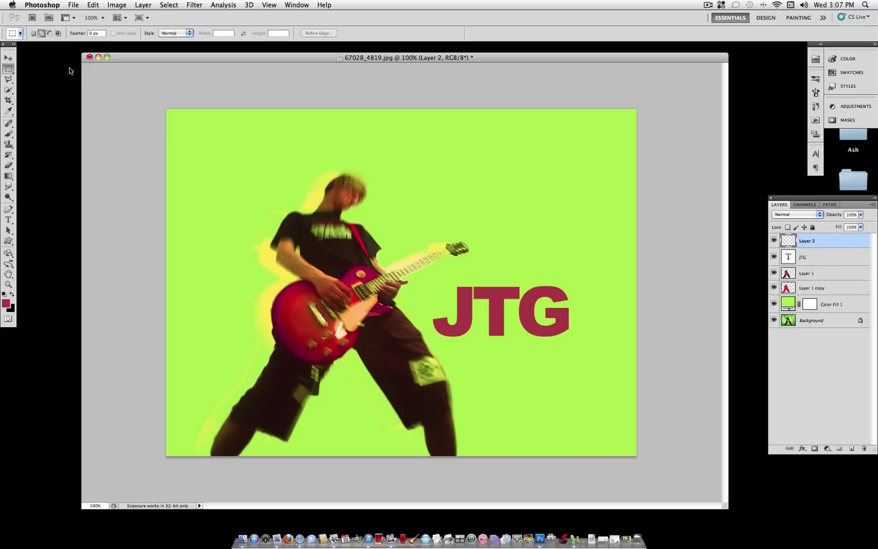
click(168, 5)
click(183, 18)
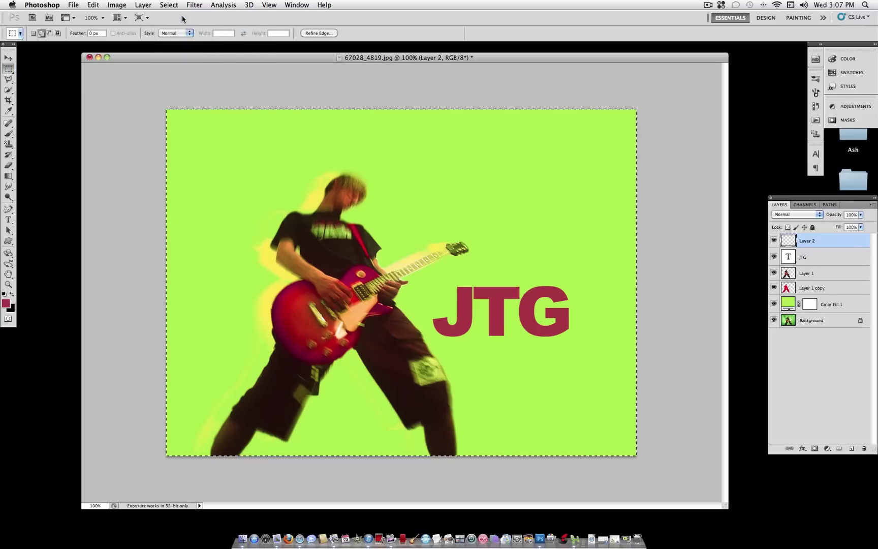
Step: Stroke the selection with a 12 px white border, then deselect
right_click(208, 153)
click(255, 284)
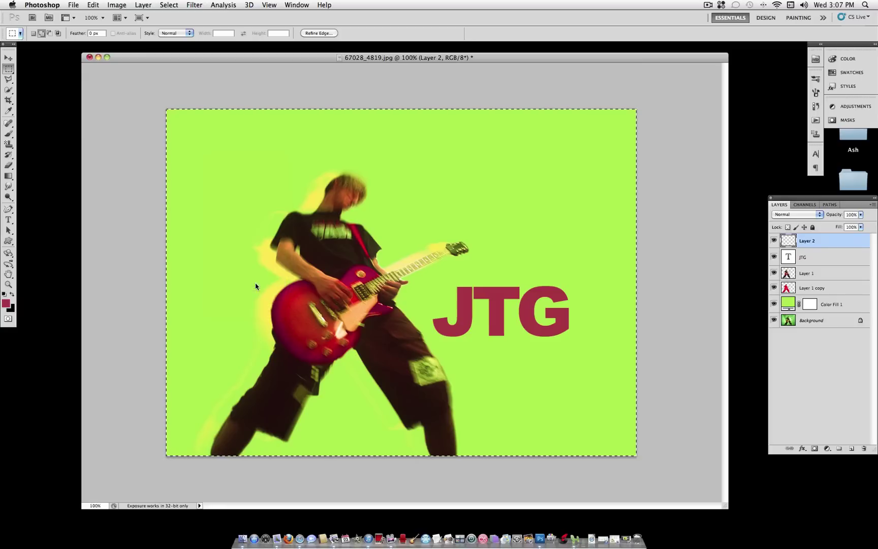
click(402, 229)
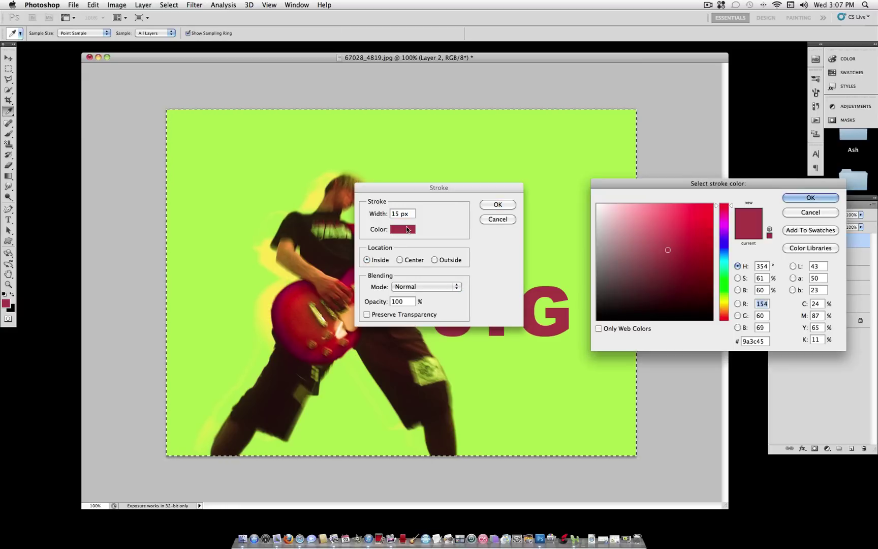
click(598, 204)
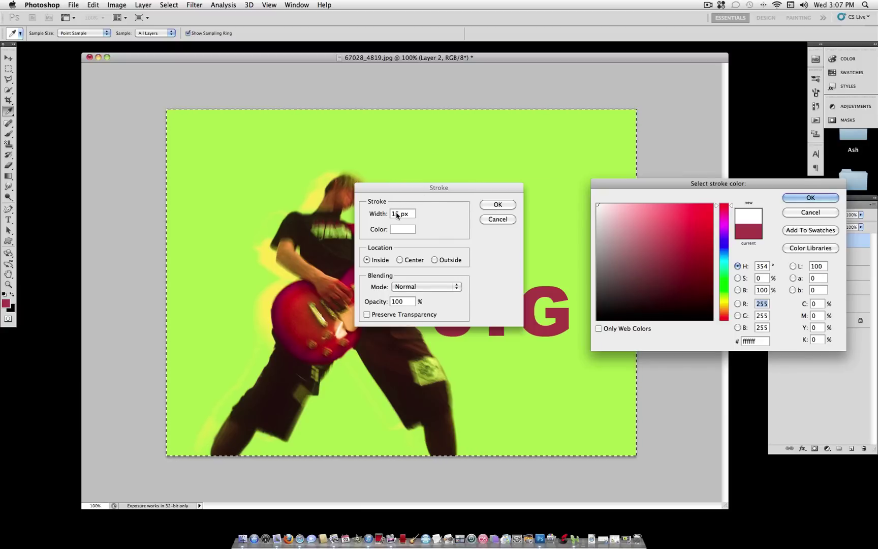
click(811, 197)
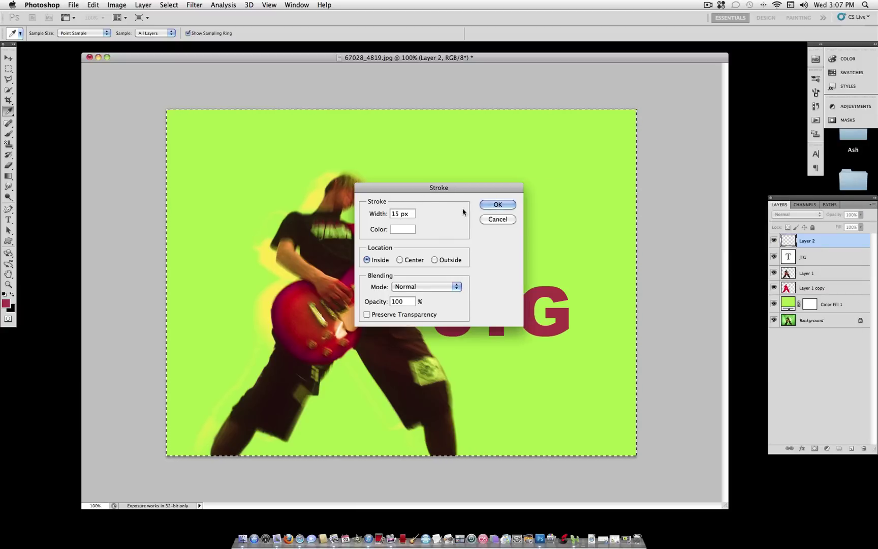
double_click(397, 213)
text(12)
click(510, 205)
key(m)
right_click(467, 174)
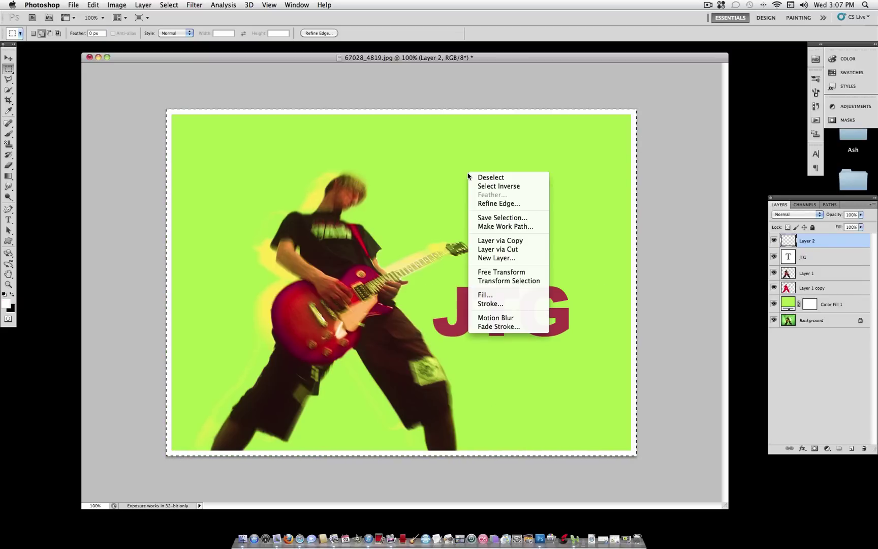
click(478, 177)
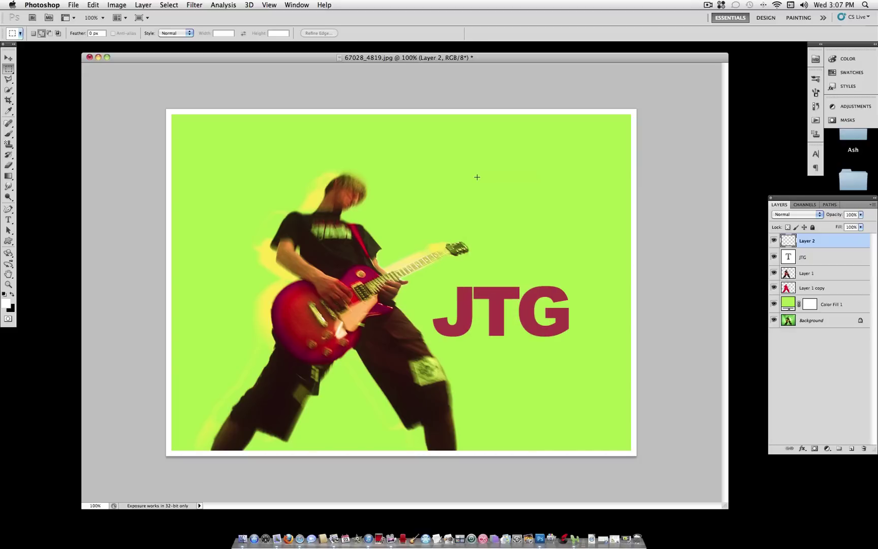